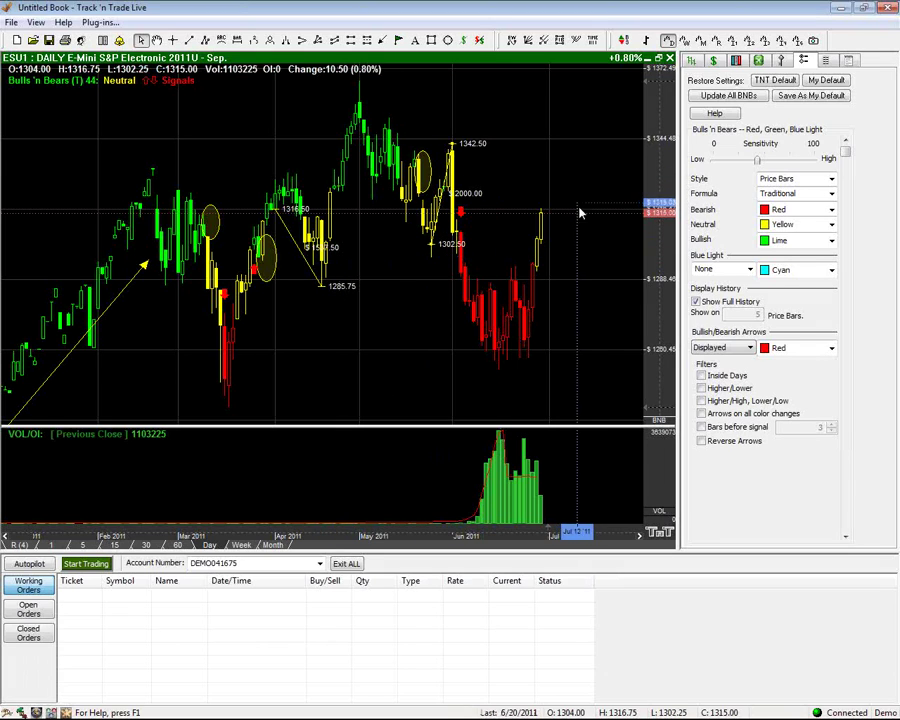
Step: Try the Aggressive formula for the Bulls 'n Bears indicator, and switch it to Progressive
click(832, 194)
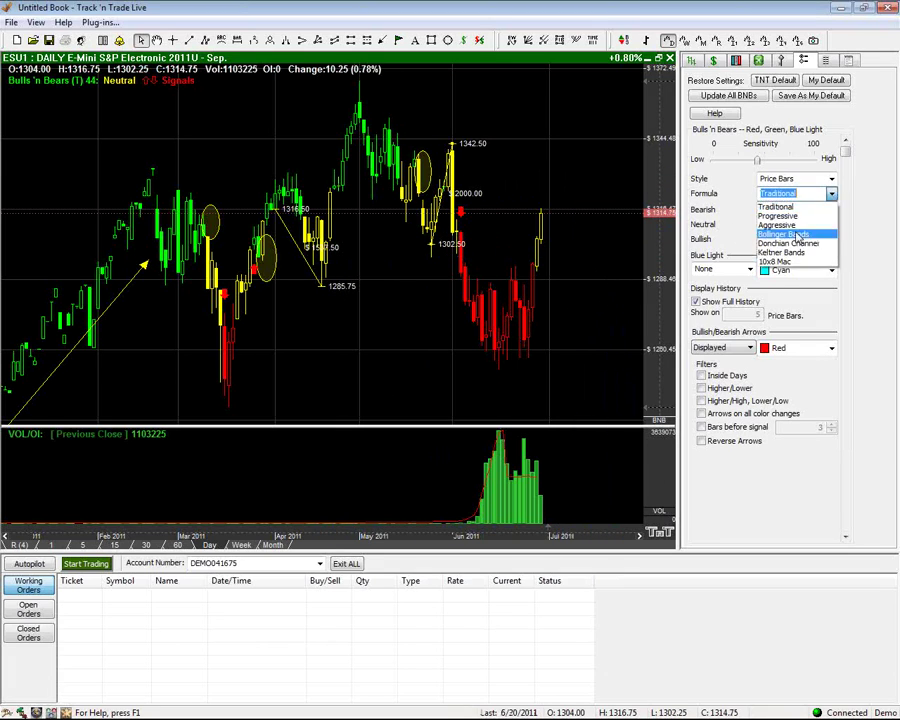
click(784, 225)
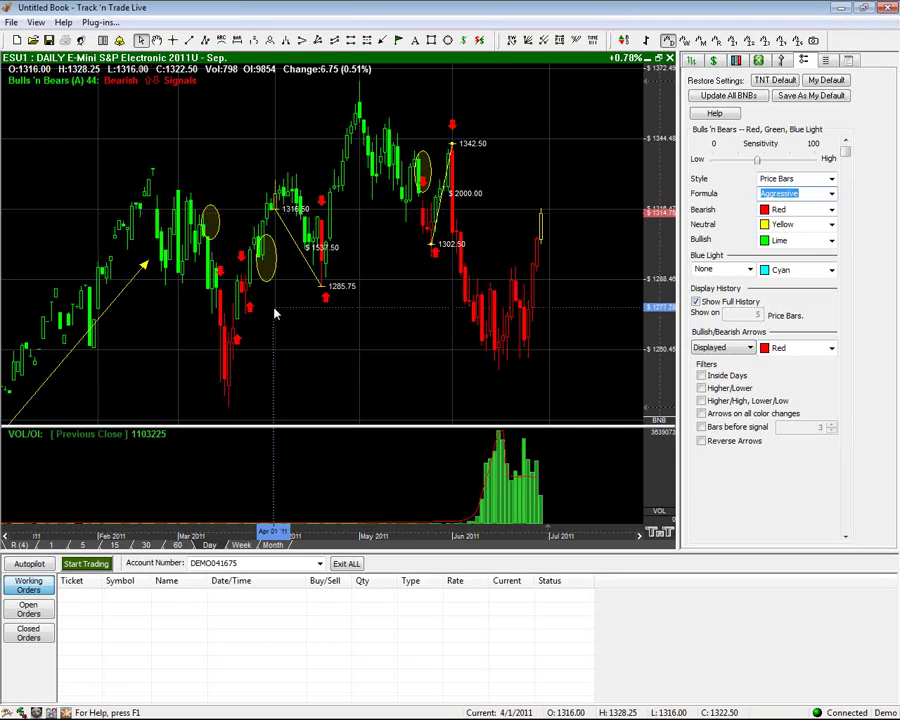
click(831, 193)
click(796, 216)
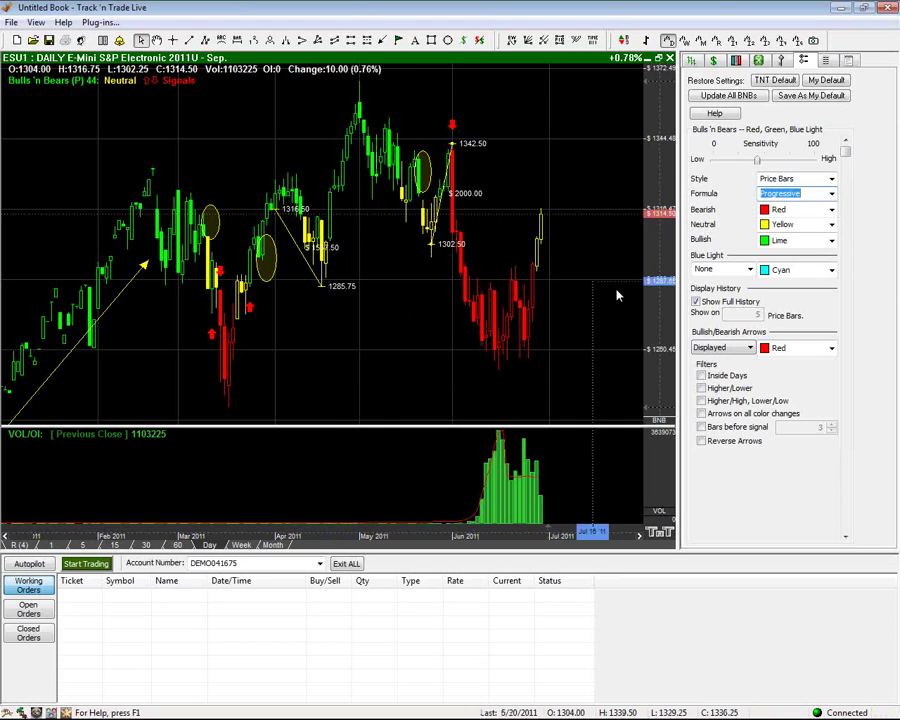
Step: Raise the Bulls 'n Bears sensitivity in stages to 46, 56 and 66
click(638, 535)
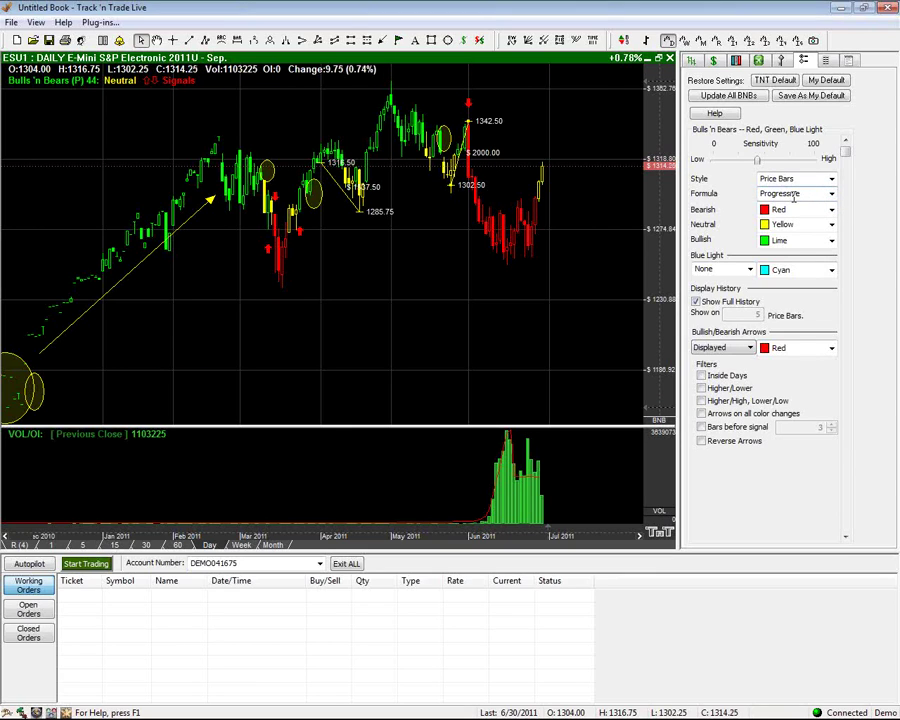
mouse_move(760, 166)
mouse_down()
mouse_move(793, 168)
mouse_move(762, 168)
mouse_up()
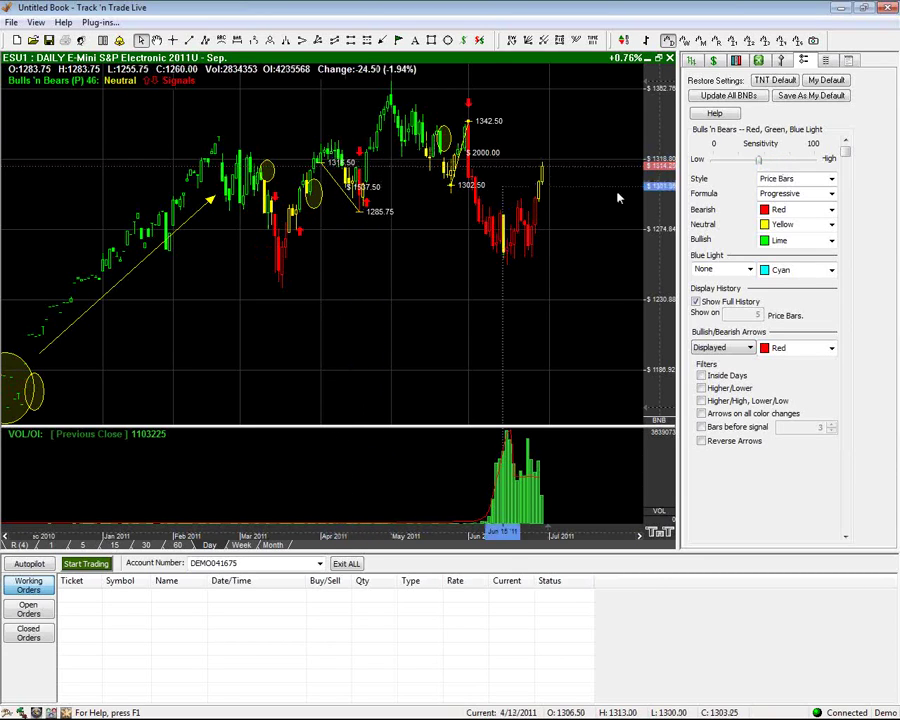
mouse_move(760, 166)
mouse_down()
mouse_move(726, 163)
mouse_move(770, 158)
mouse_up()
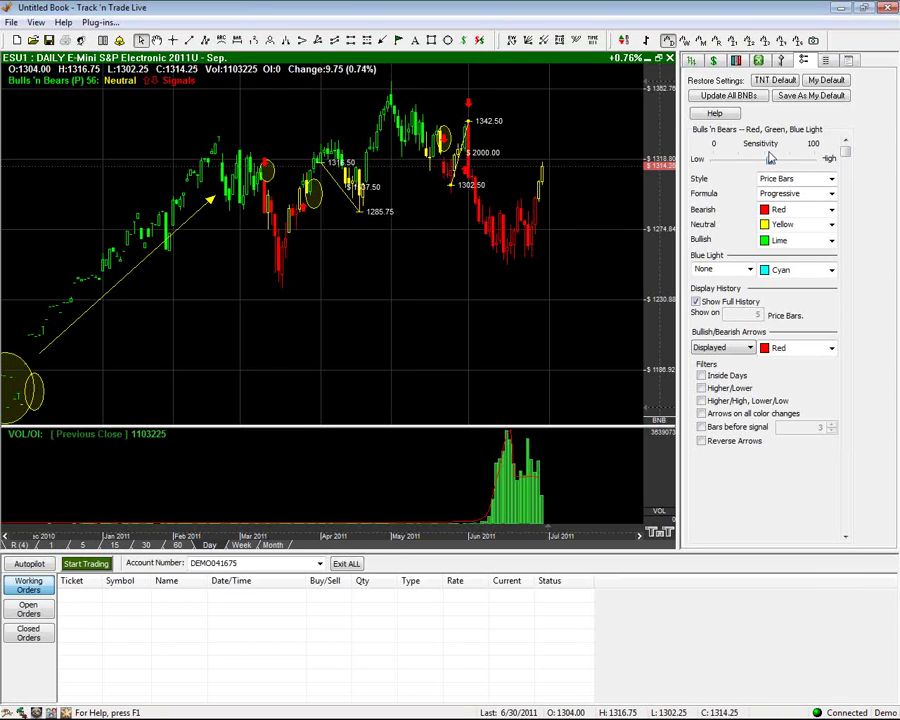
drag(771, 161, 780, 163)
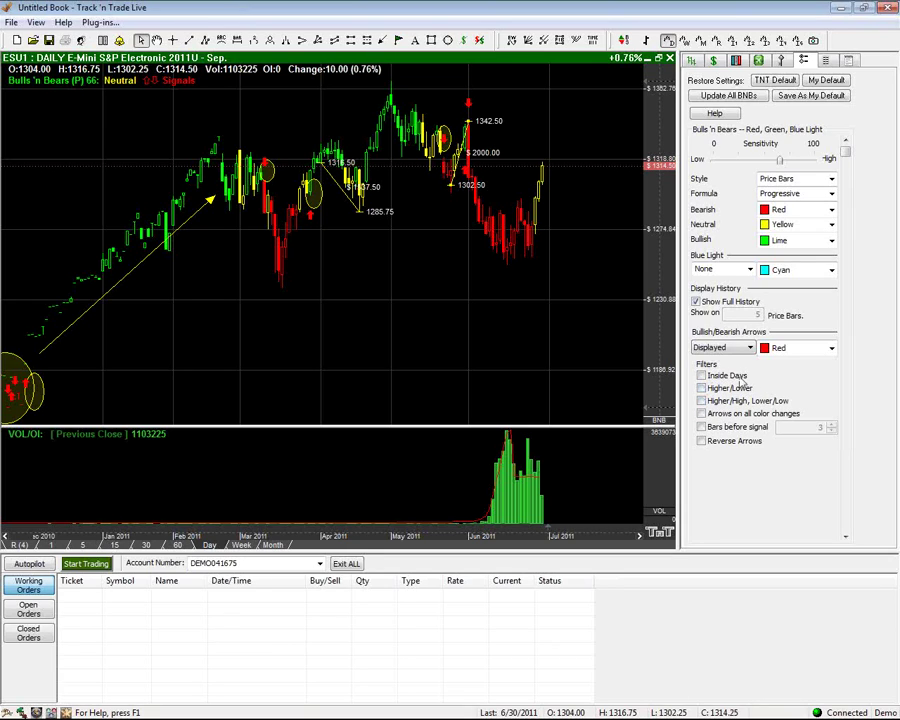
Step: Enable the Inside Days and Higher/Lower filters for the Bulls 'n Bears arrows
click(701, 376)
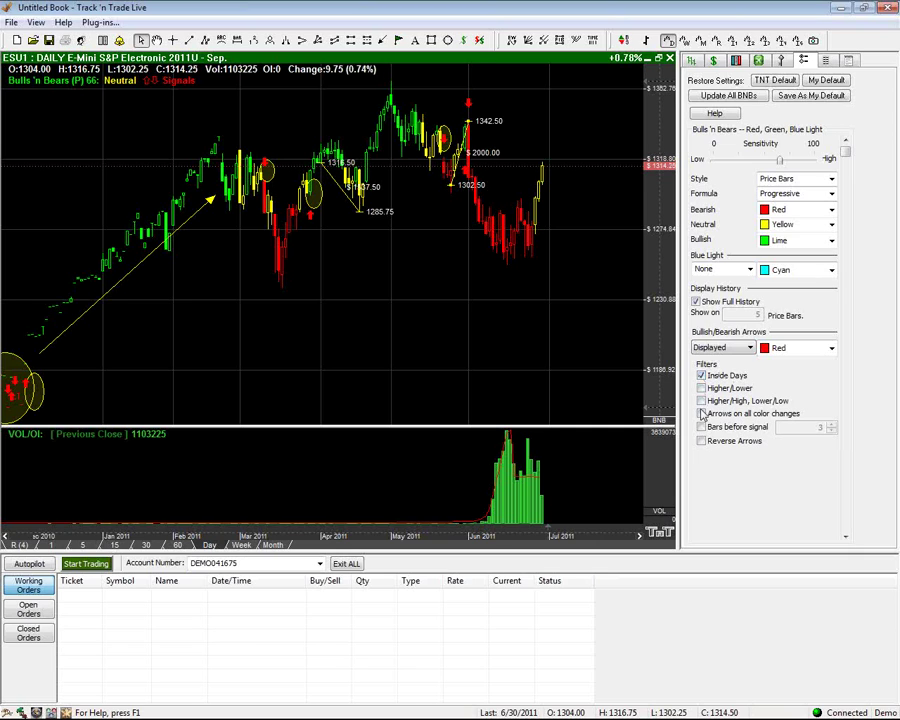
click(702, 388)
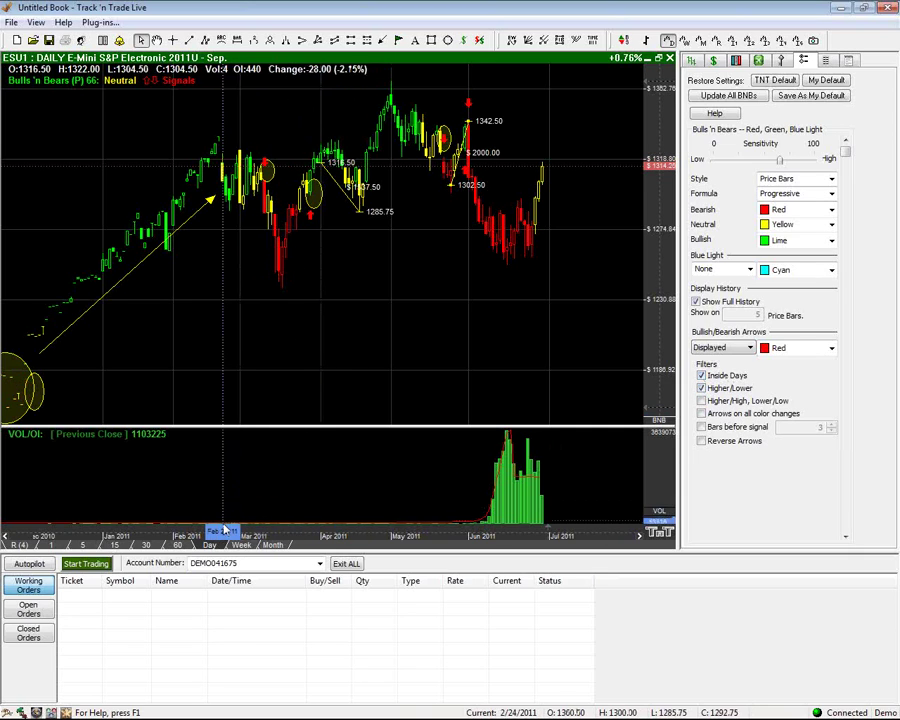
drag(220, 530, 337, 524)
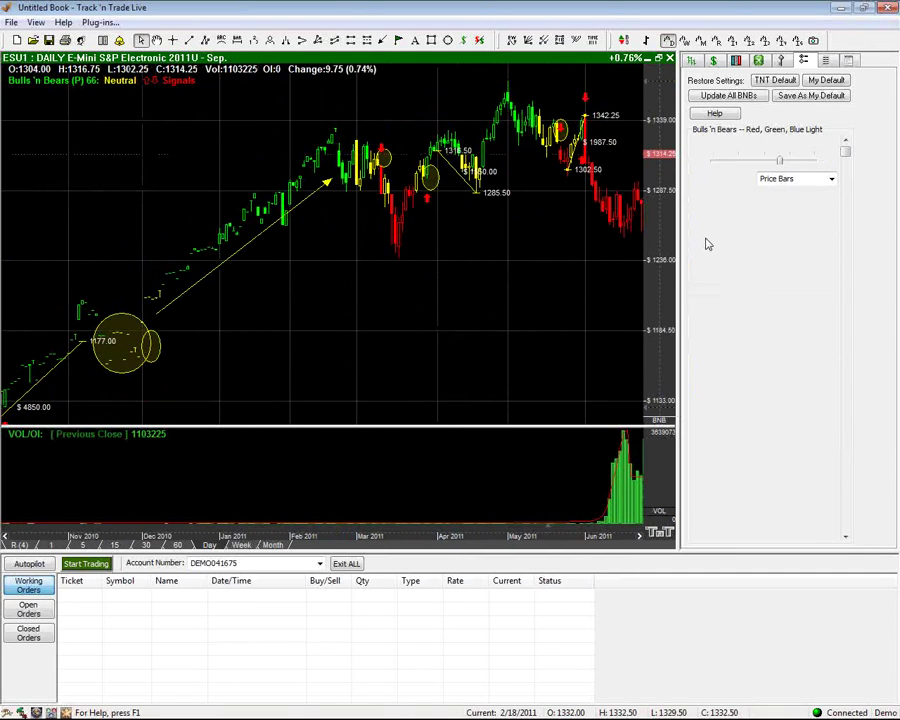
Step: Restore the TNT default settings for Bulls 'n Bears with only the Higher/Lower filter enabled
click(789, 81)
click(702, 388)
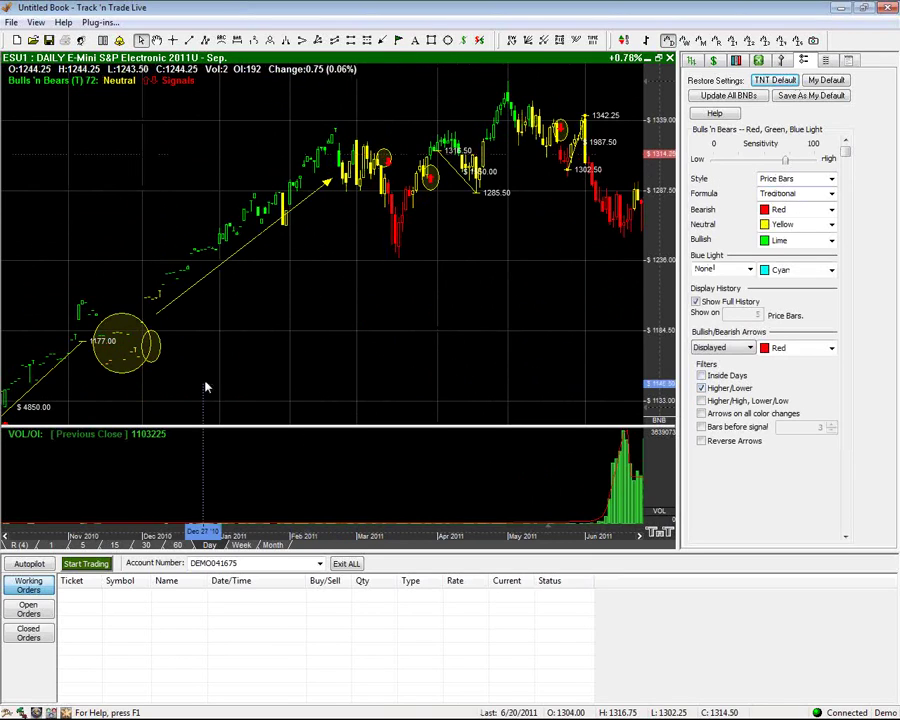
Step: Shift the large November 2010 circle slightly earlier, and move the small September 2010 circle onto the October 2010 up arrow
click(122, 355)
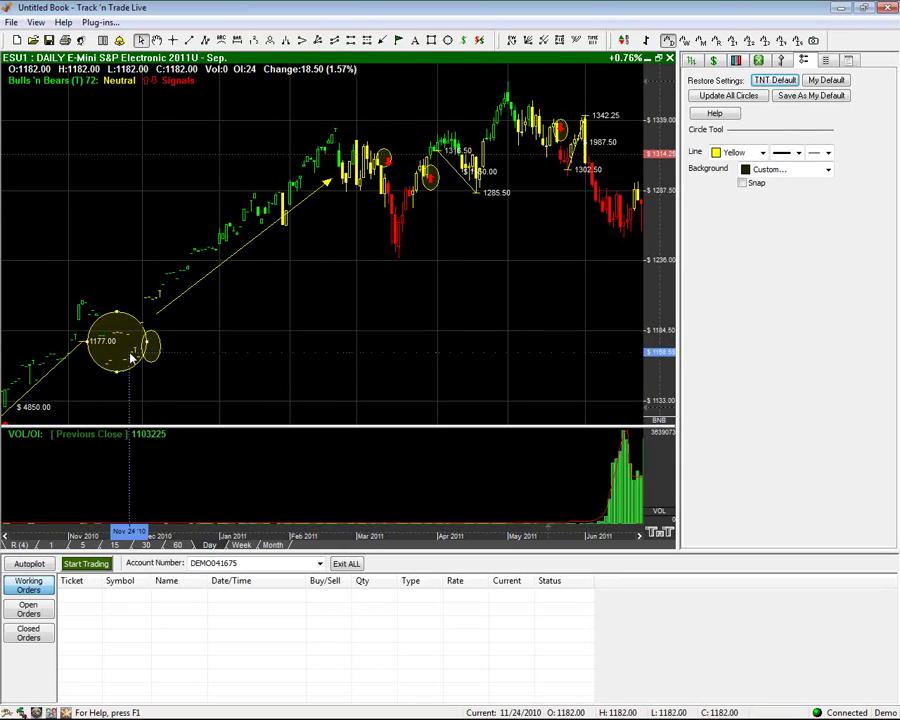
click(657, 420)
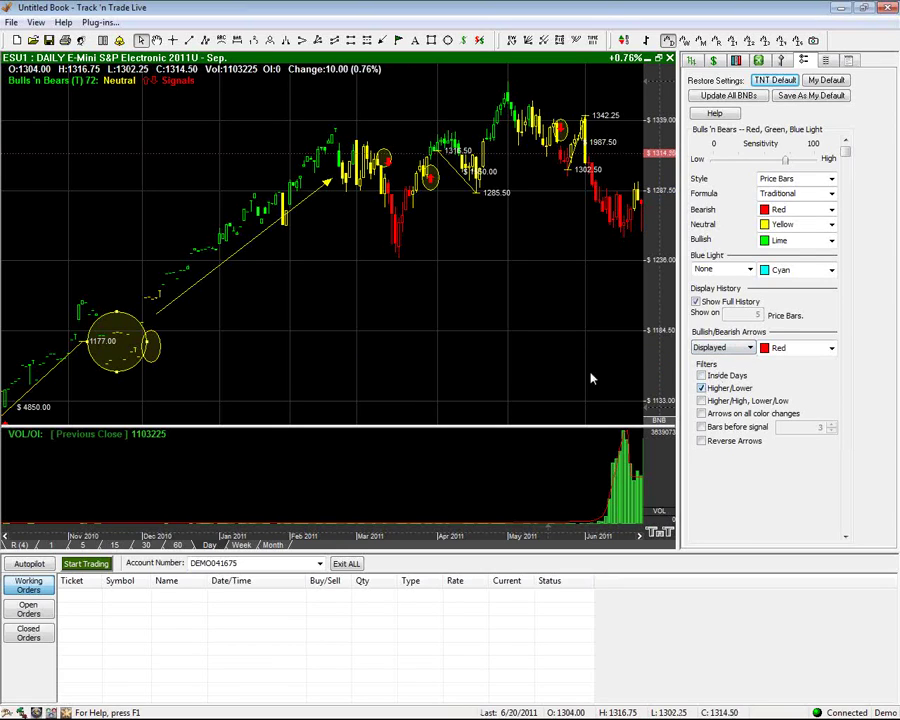
click(128, 348)
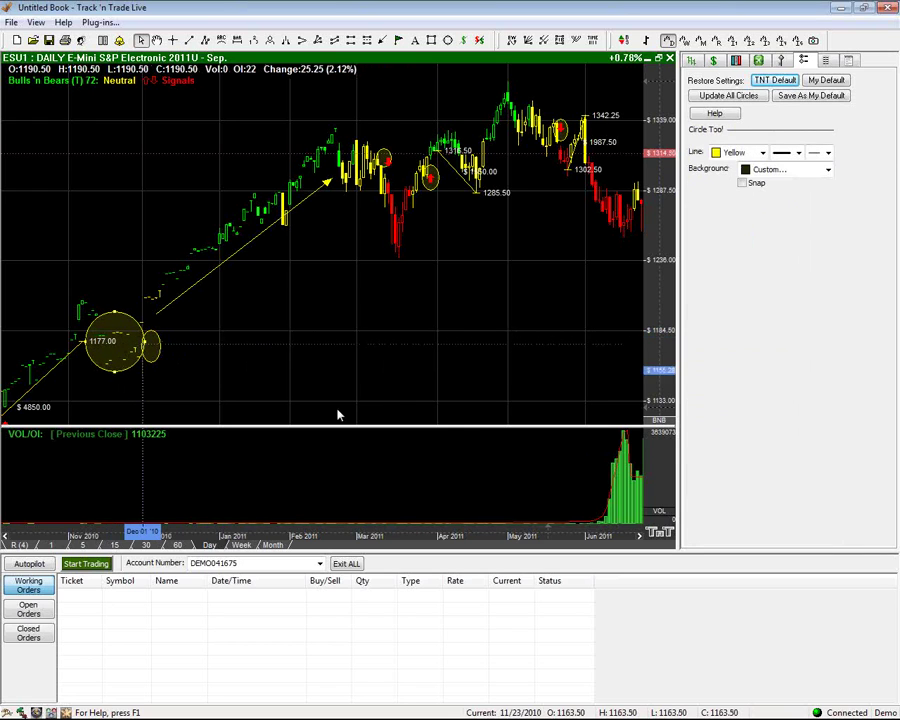
drag(208, 505, 372, 482)
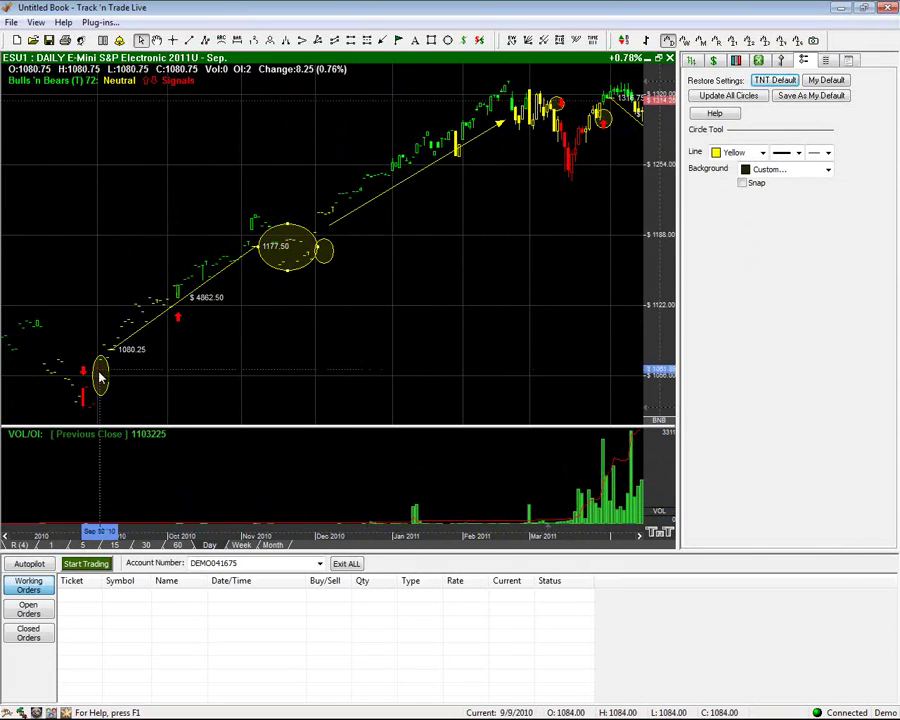
drag(100, 373, 182, 322)
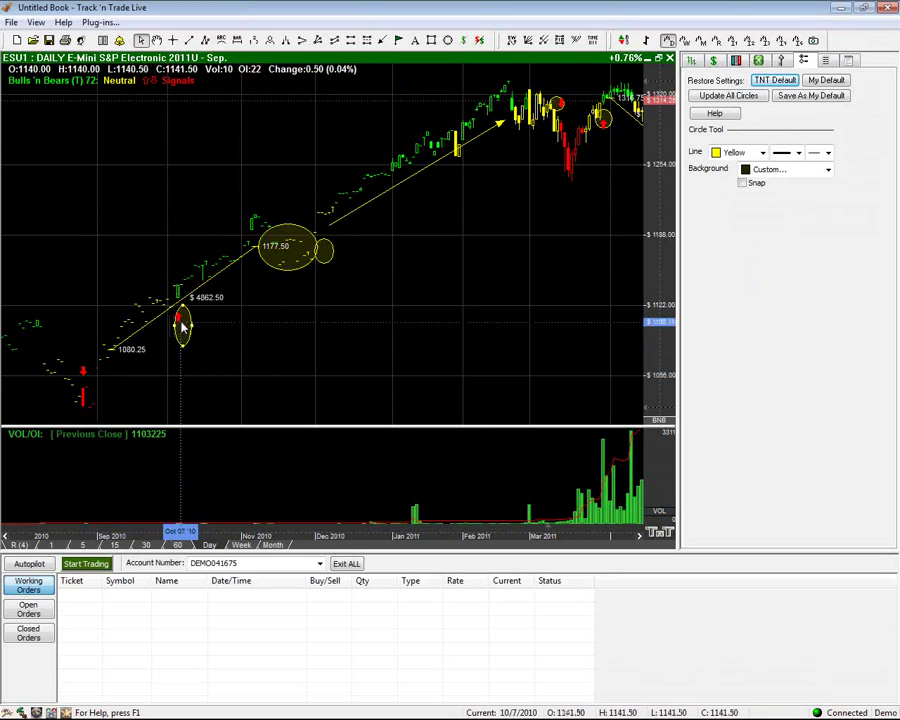
Step: Draw a Dollar Calculator line from about 1141.00 in October 2010 to about 1319.25 in March 2011, displaying its value in Tics
click(464, 40)
drag(176, 284, 531, 95)
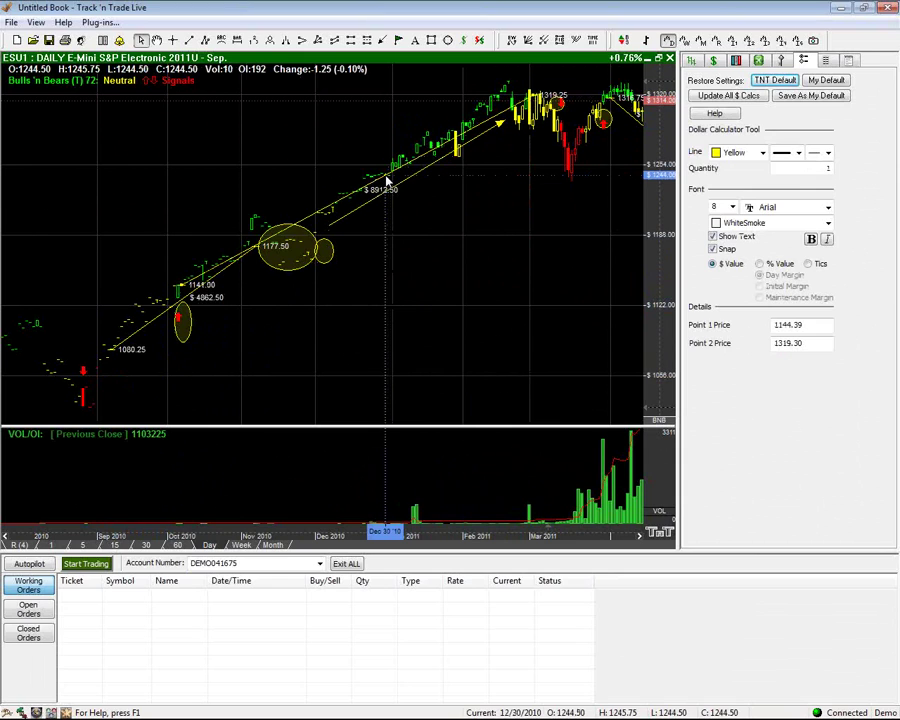
click(807, 263)
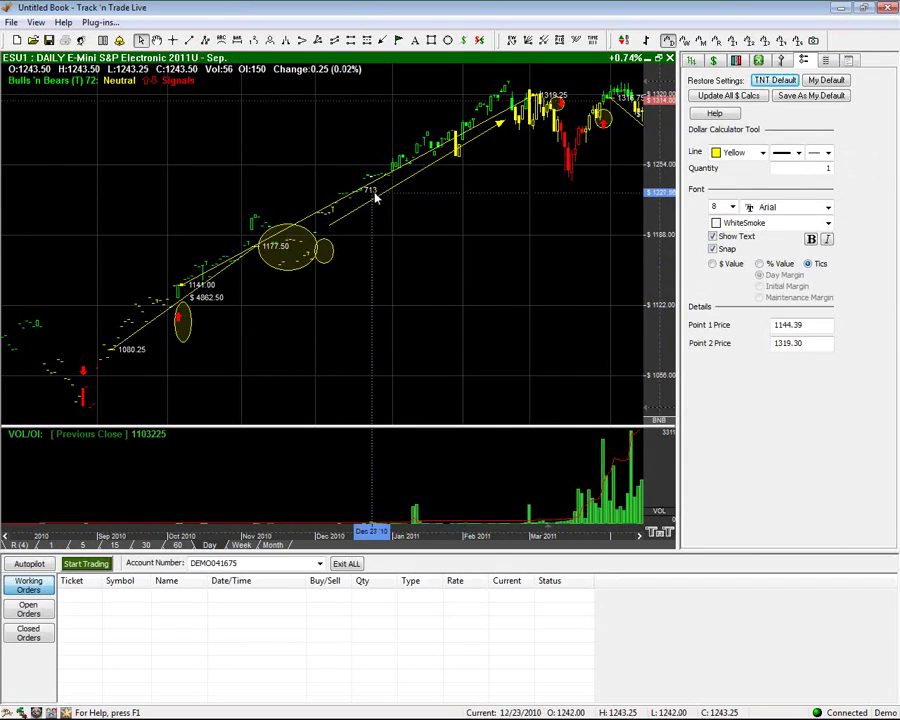
click(467, 42)
mouse_move(313, 323)
mouse_down()
mouse_move(480, 226)
mouse_move(484, 235)
mouse_up()
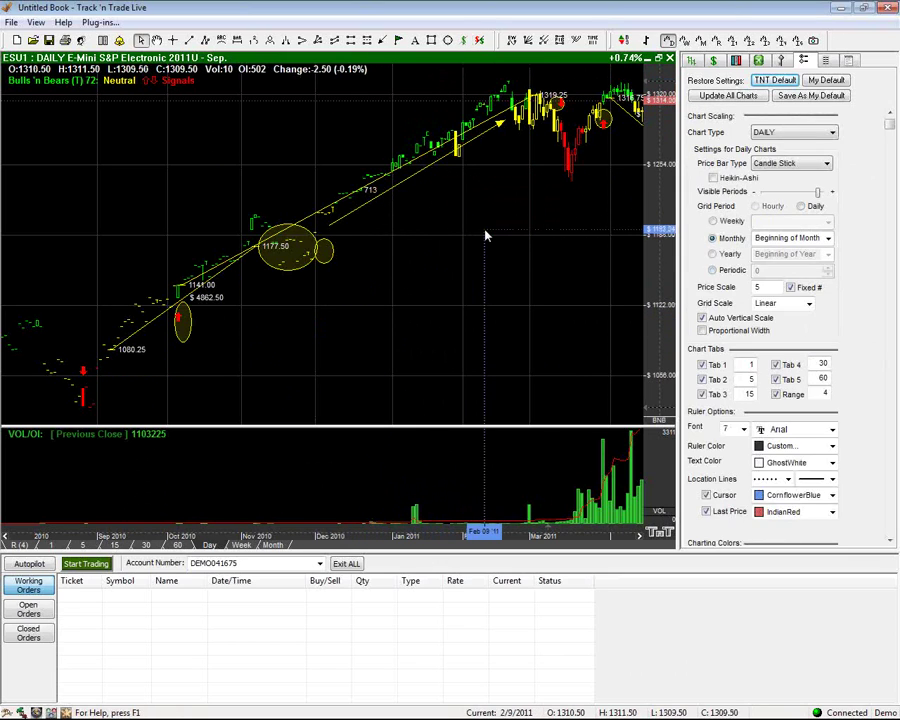
Step: Compare the Bulls 'n Bears arrows with the Inside Days filter on and off while keeping Higher/Lower enabled
drag(352, 520, 234, 498)
click(657, 420)
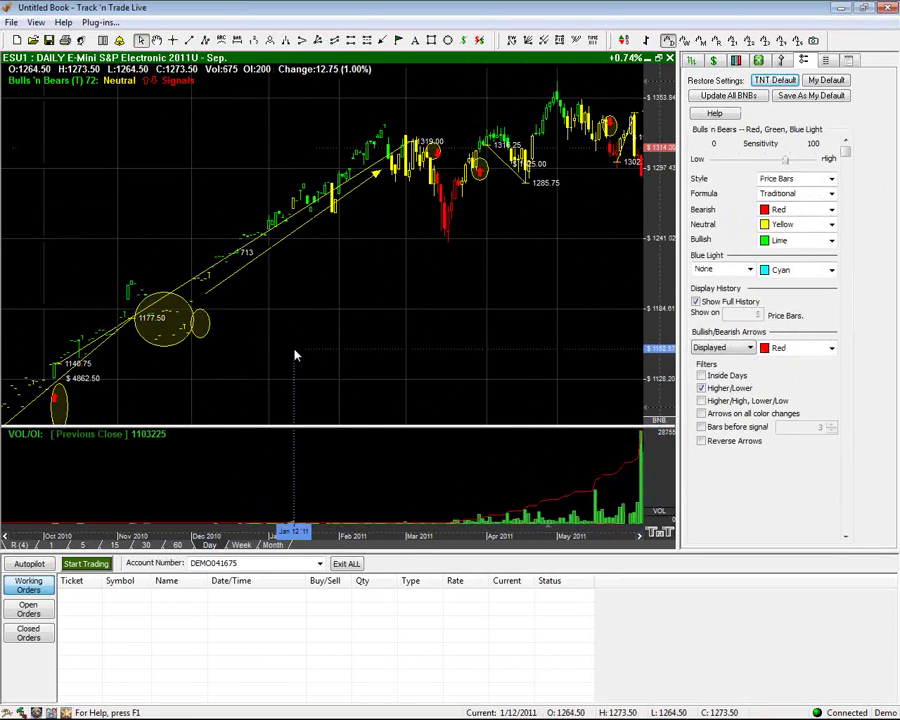
drag(382, 527, 272, 527)
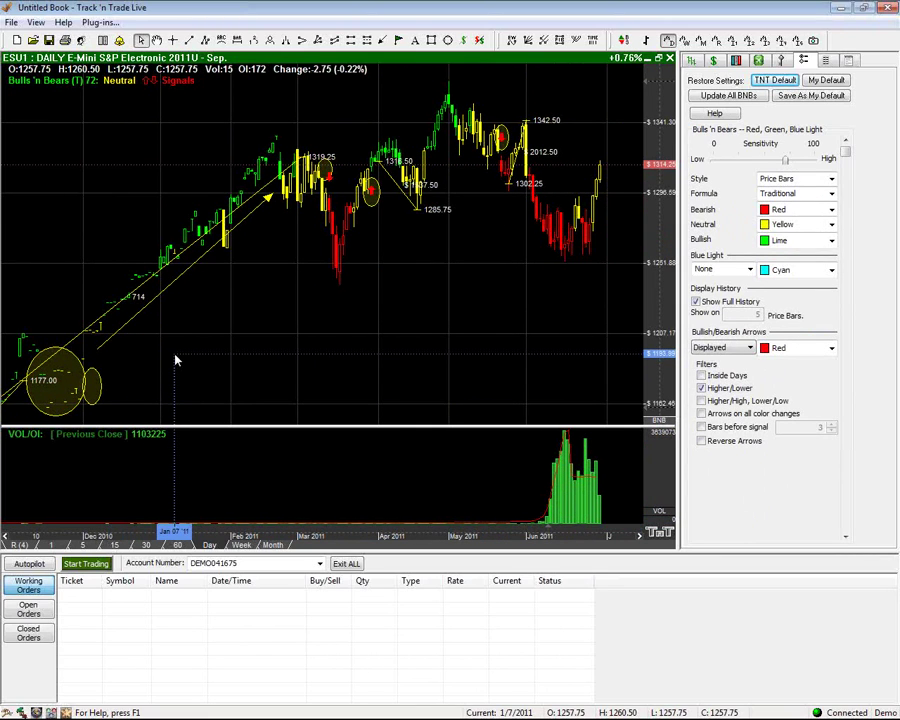
click(702, 387)
click(702, 387)
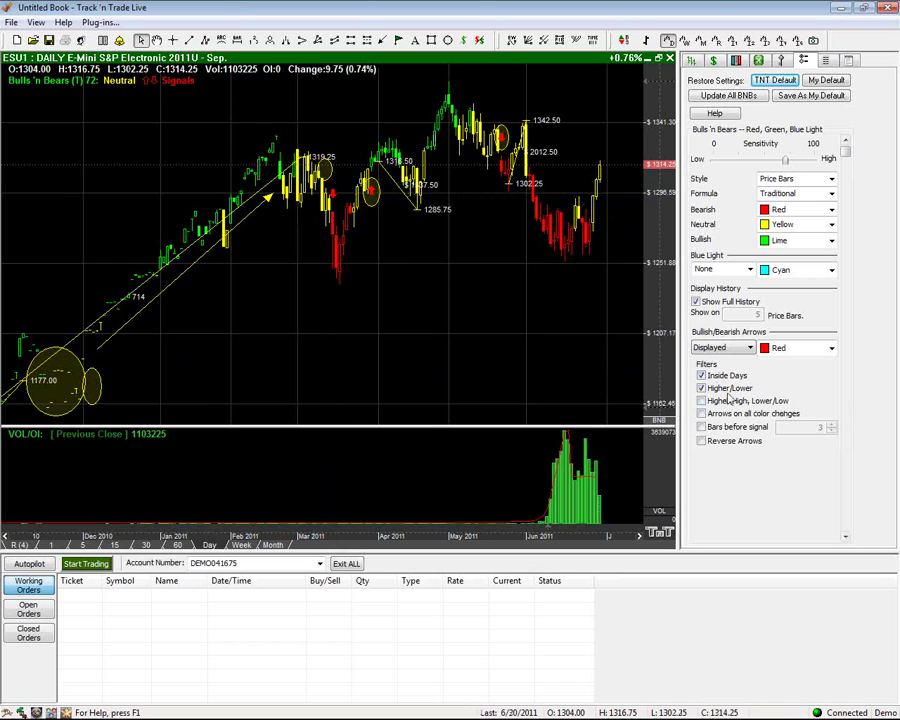
click(701, 376)
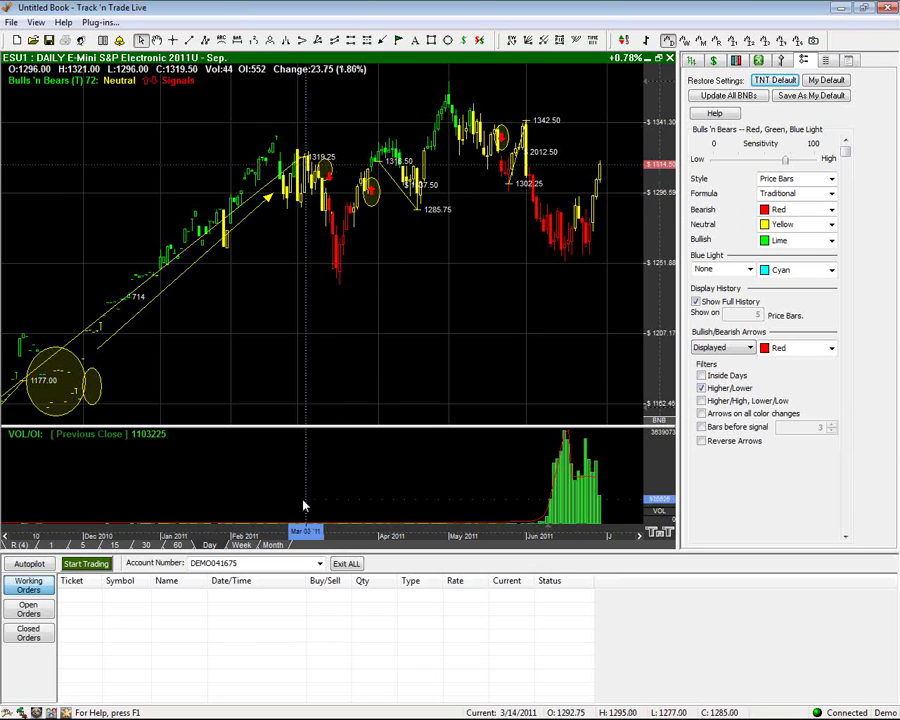
Step: Enable the Inside Days and Higher/High, Lower/Low filters to check their effect on the March 2011 sell arrow
drag(289, 530, 457, 530)
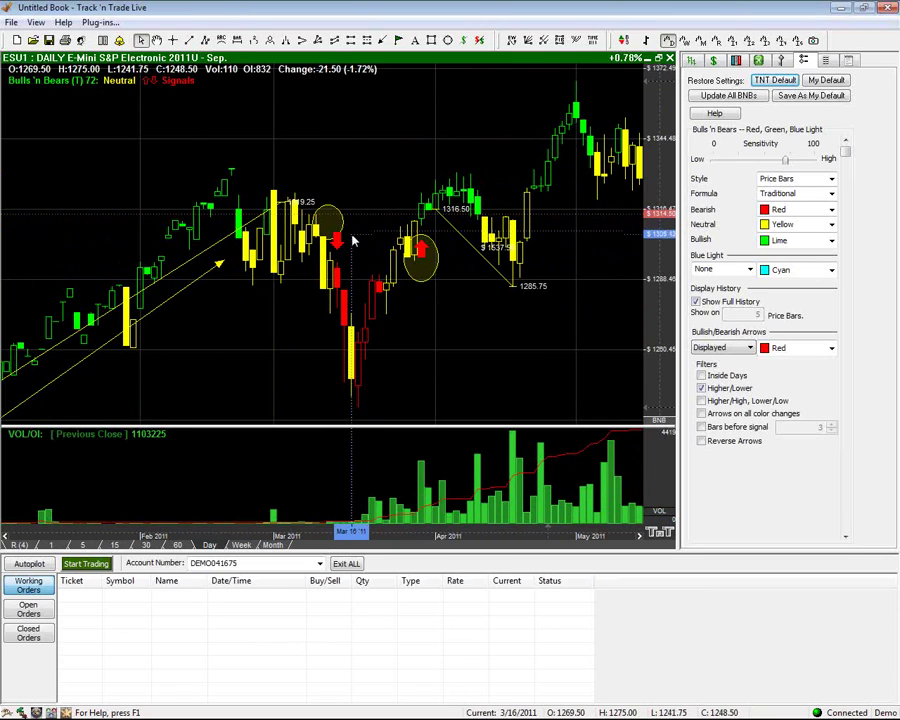
click(716, 377)
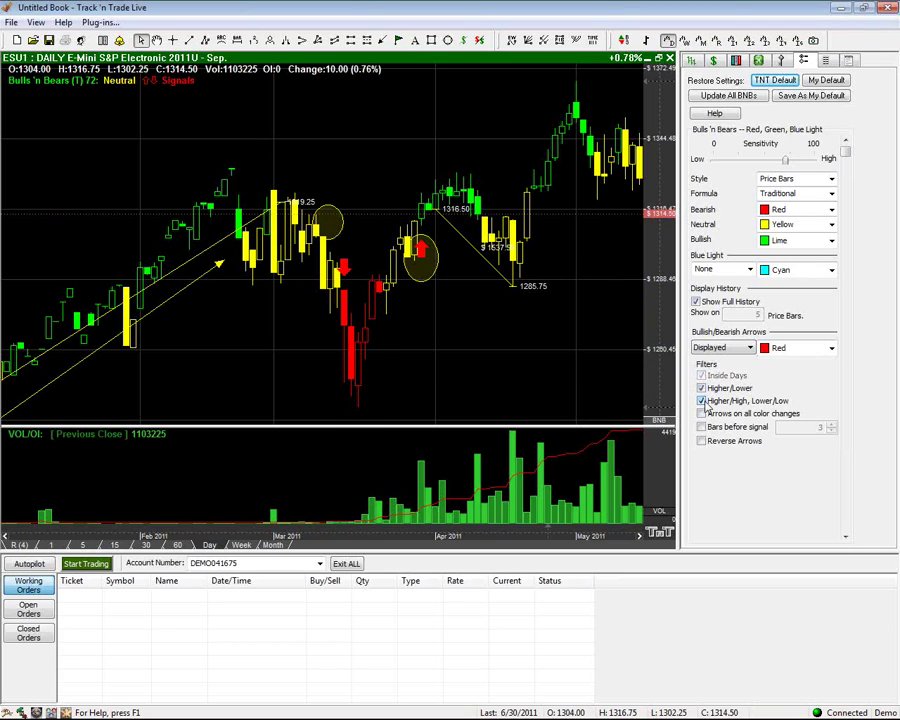
click(640, 537)
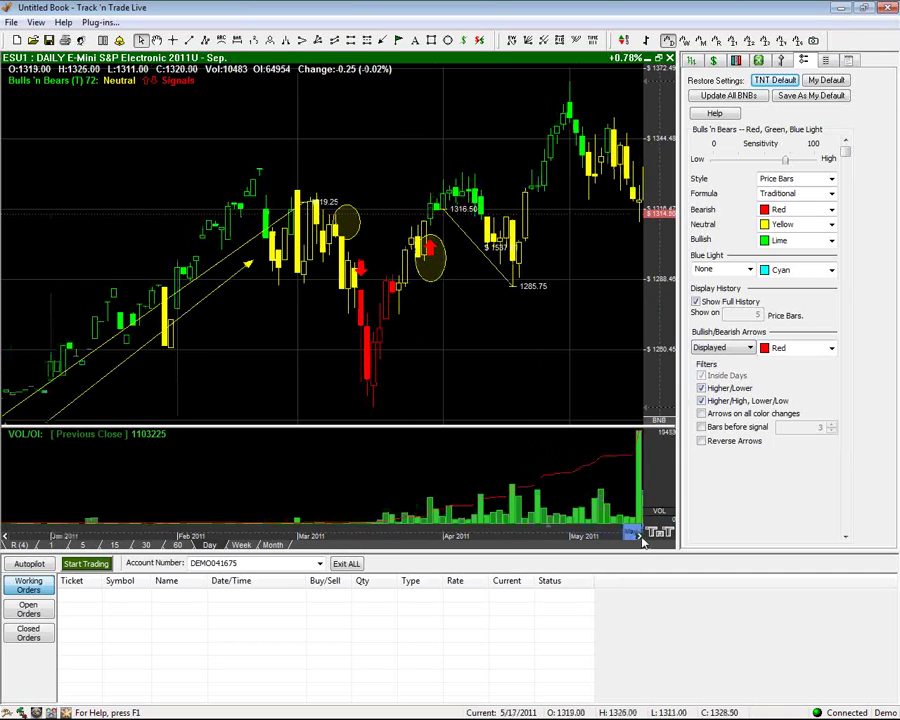
click(640, 537)
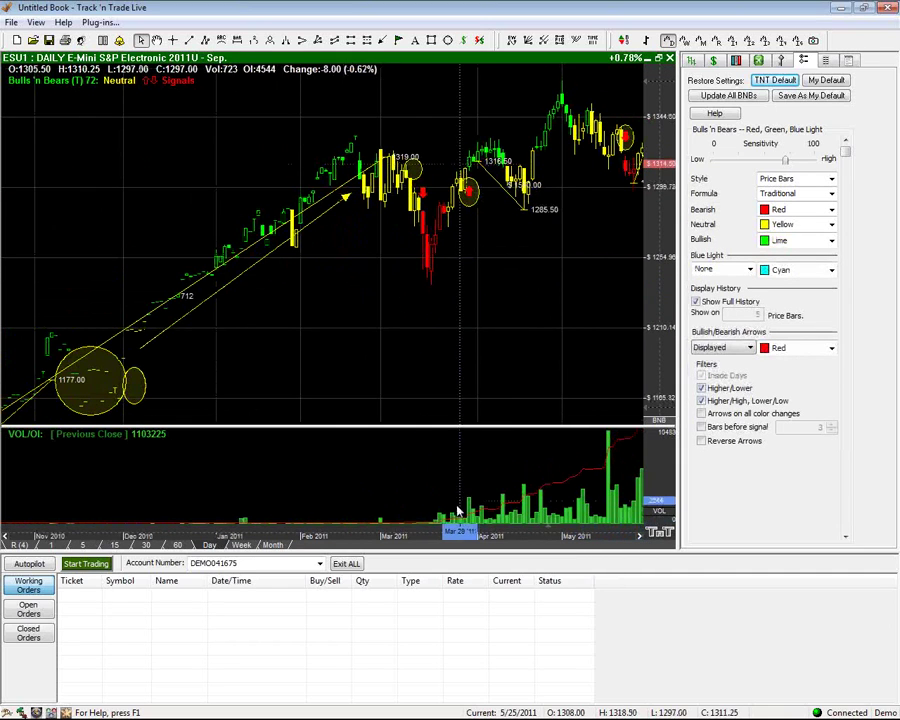
drag(398, 528, 337, 530)
Step: Toggle the Higher/High, Lower/Low filter for comparison, and clear it and Inside Days so only Higher/Lower stays enabled
click(676, 397)
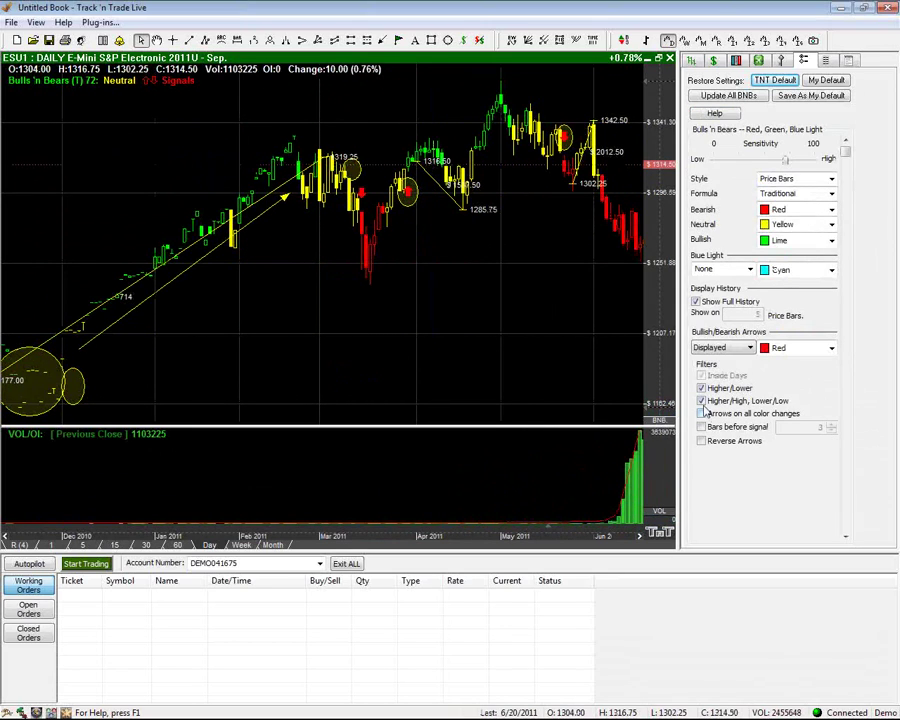
click(702, 401)
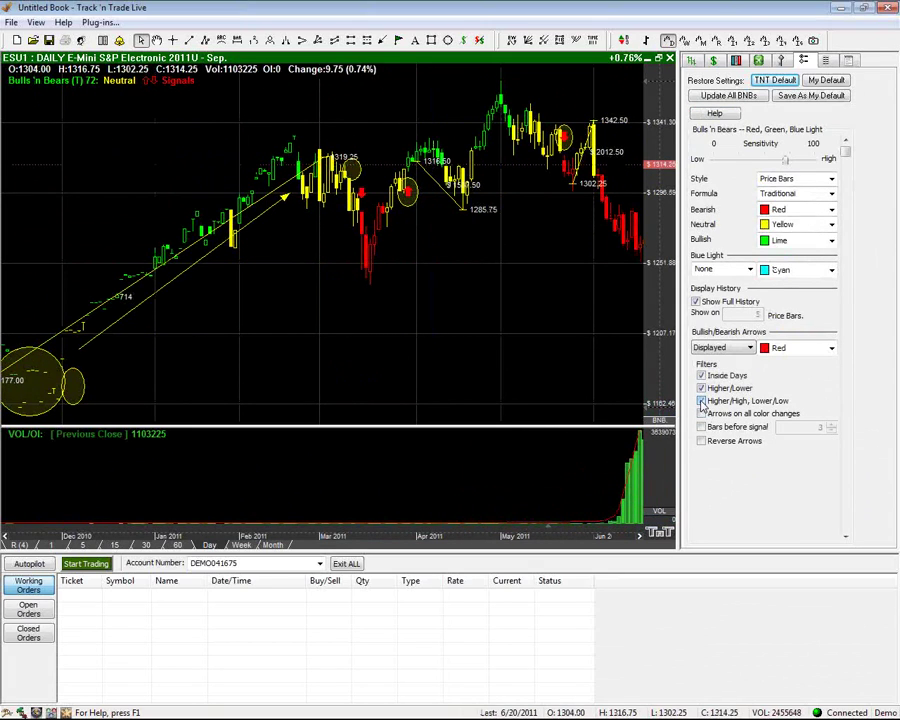
click(702, 401)
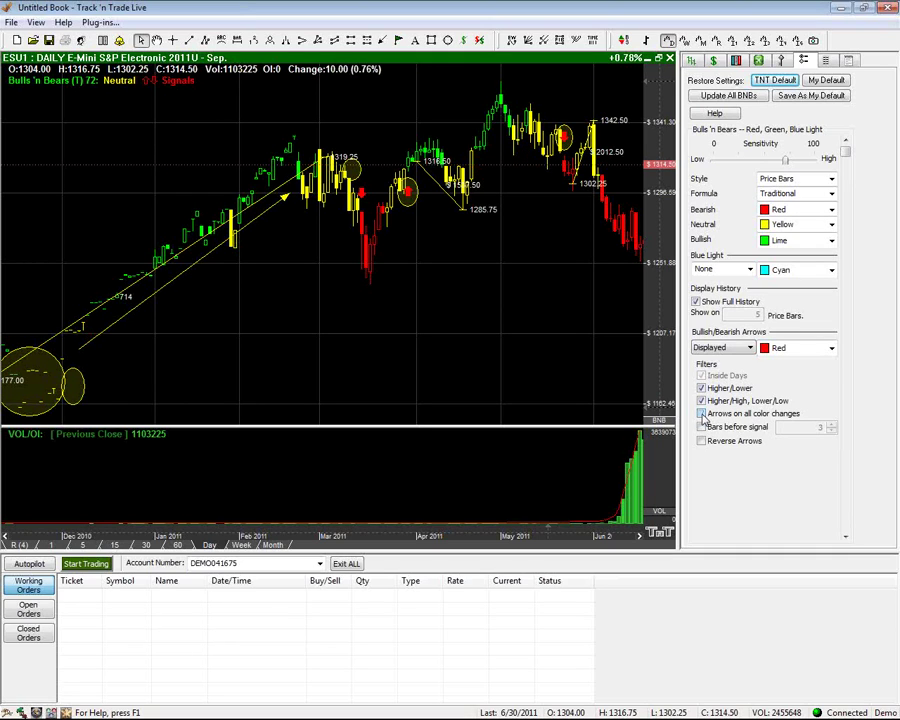
drag(400, 525, 342, 525)
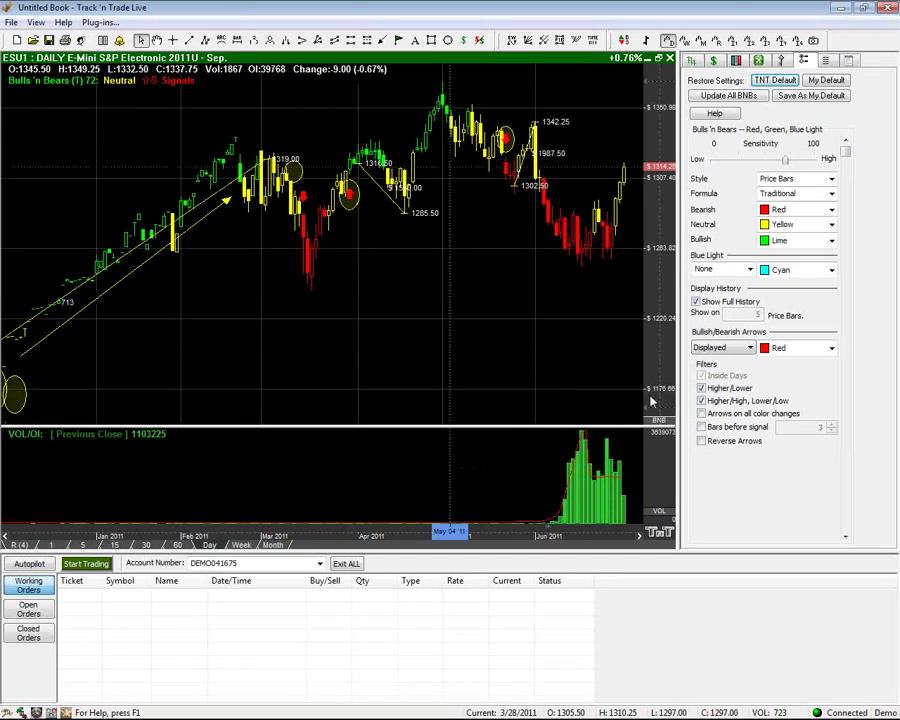
click(701, 388)
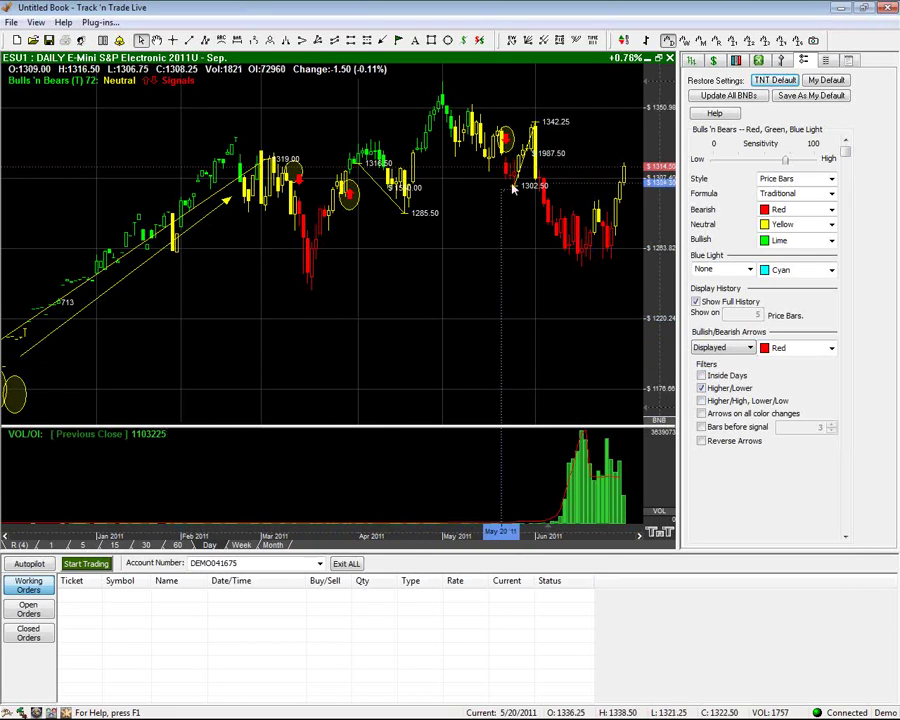
Step: Delete the Dollar Calculator line between 1302.50 and 1342.25 in late May 2011
click(528, 155)
key(Delete)
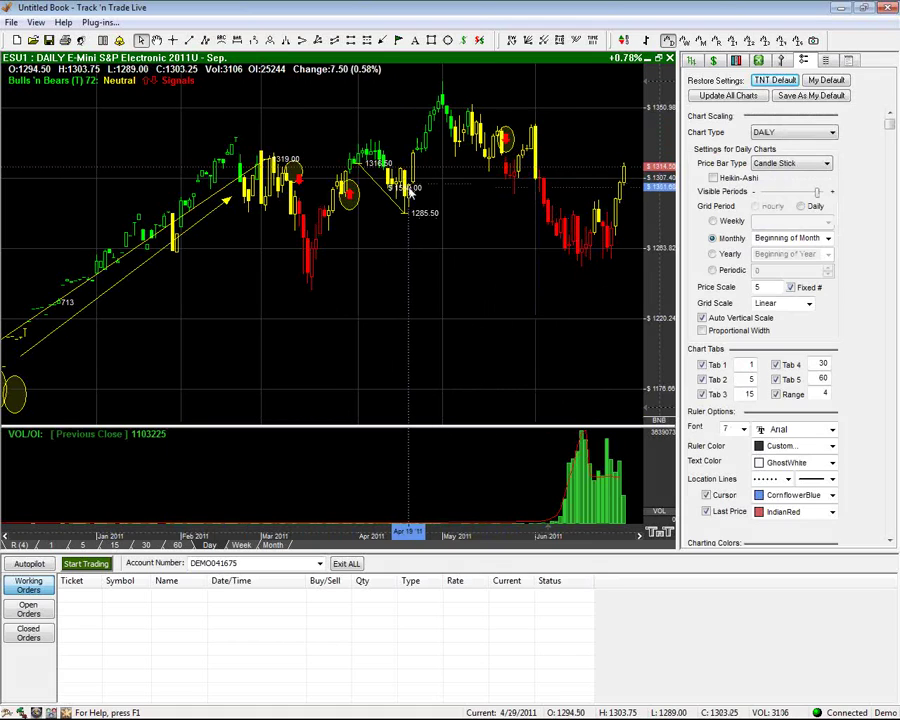
Step: Set the Bulls 'n Bears Blue Light to Bullish/Bearish on the daily chart
click(659, 420)
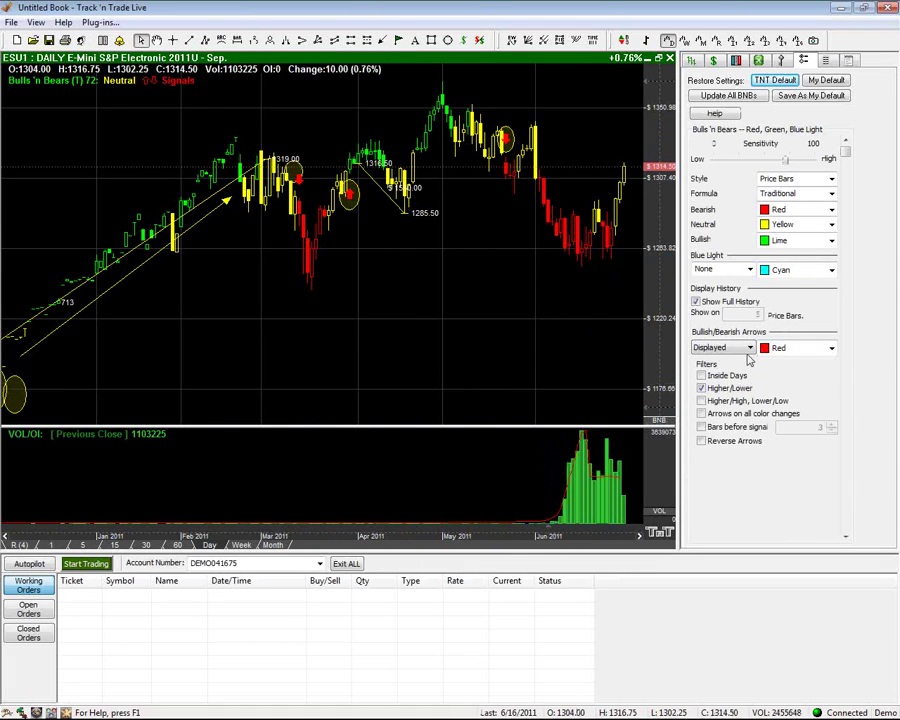
click(745, 269)
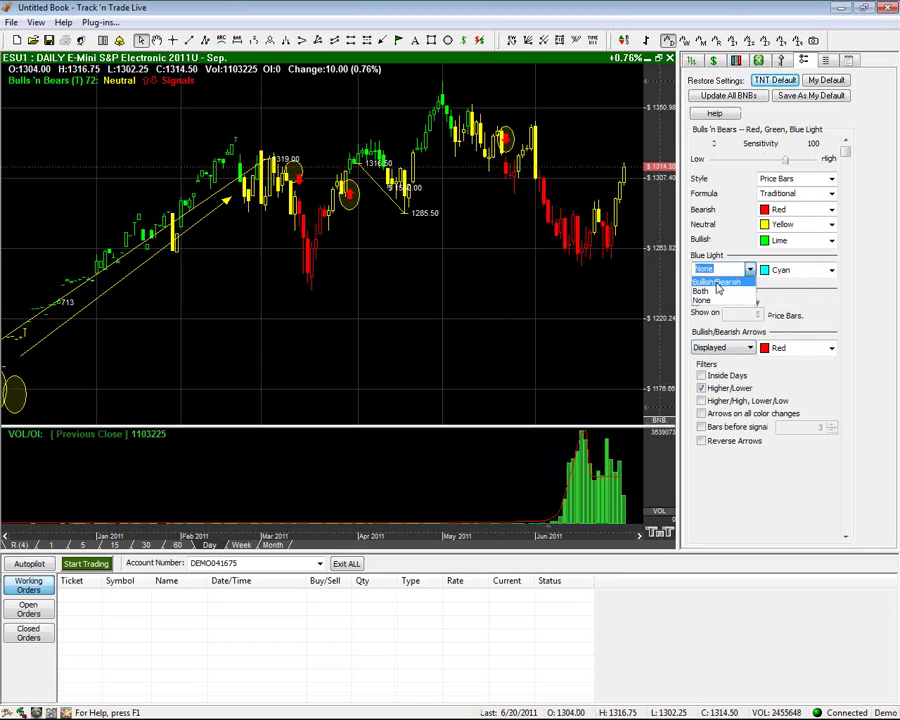
click(717, 288)
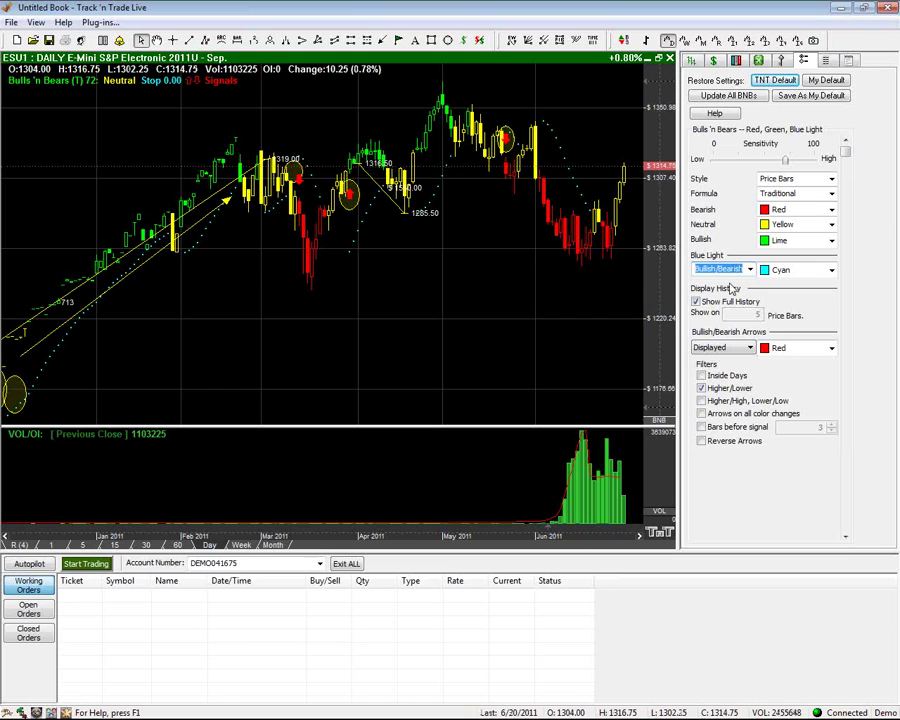
click(749, 270)
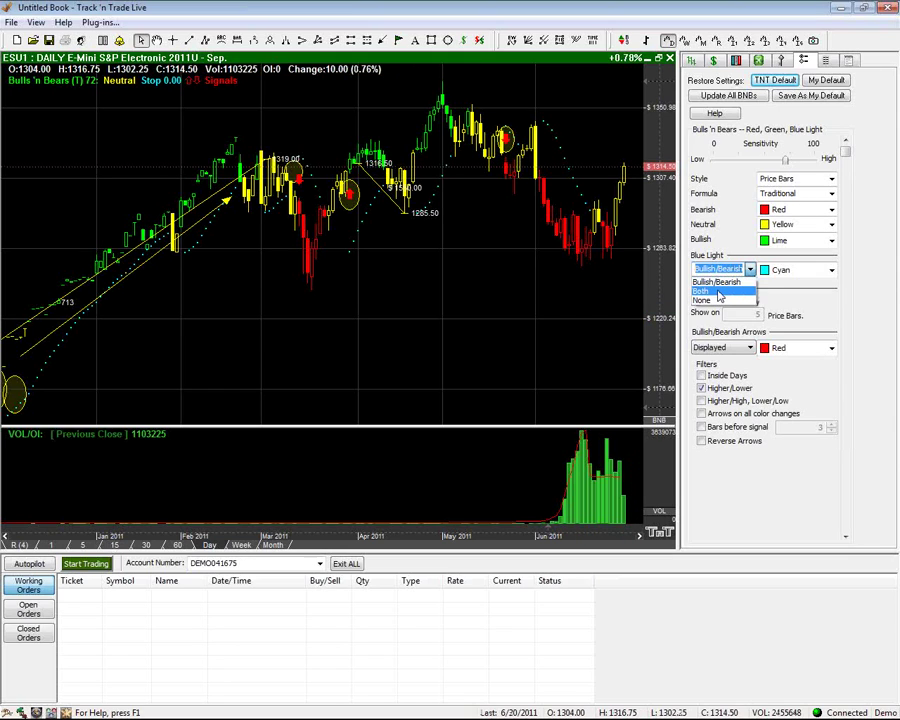
click(711, 272)
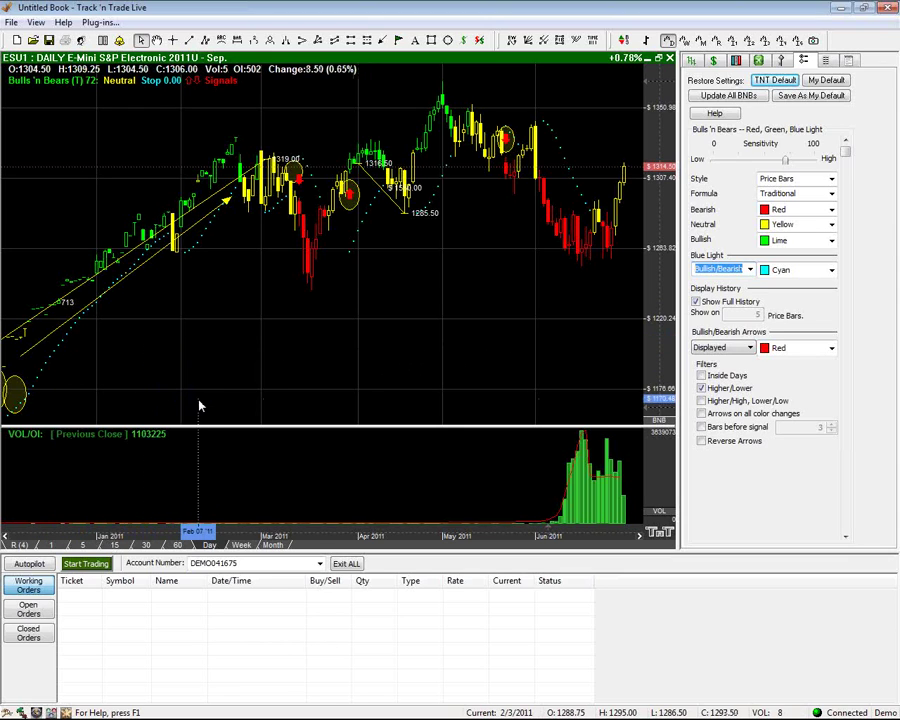
Step: Delete the circle around the late-May 2011 sell arrow
drag(267, 527, 178, 529)
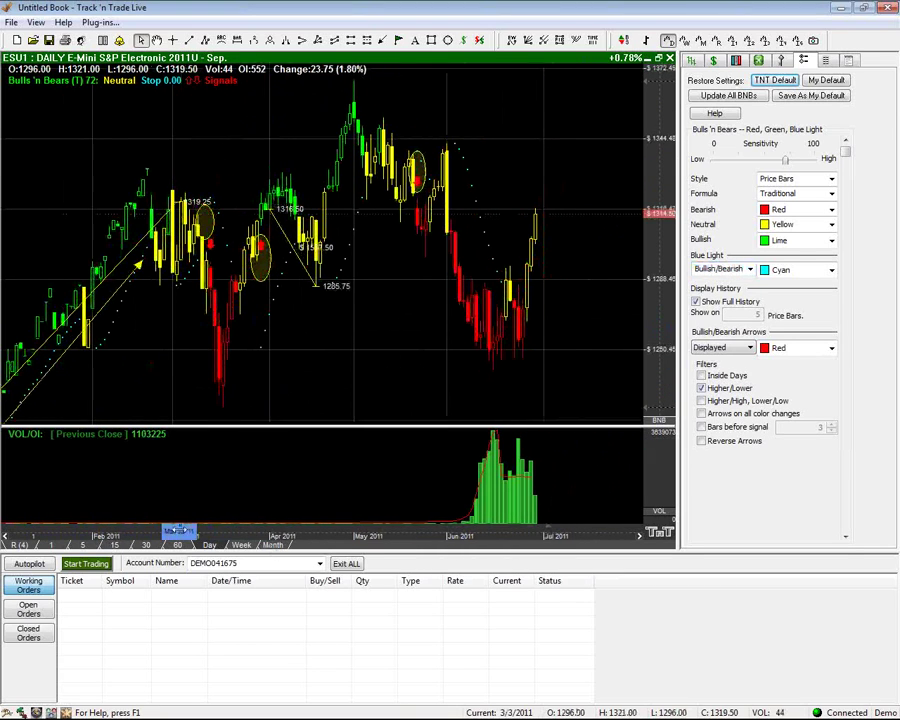
click(419, 178)
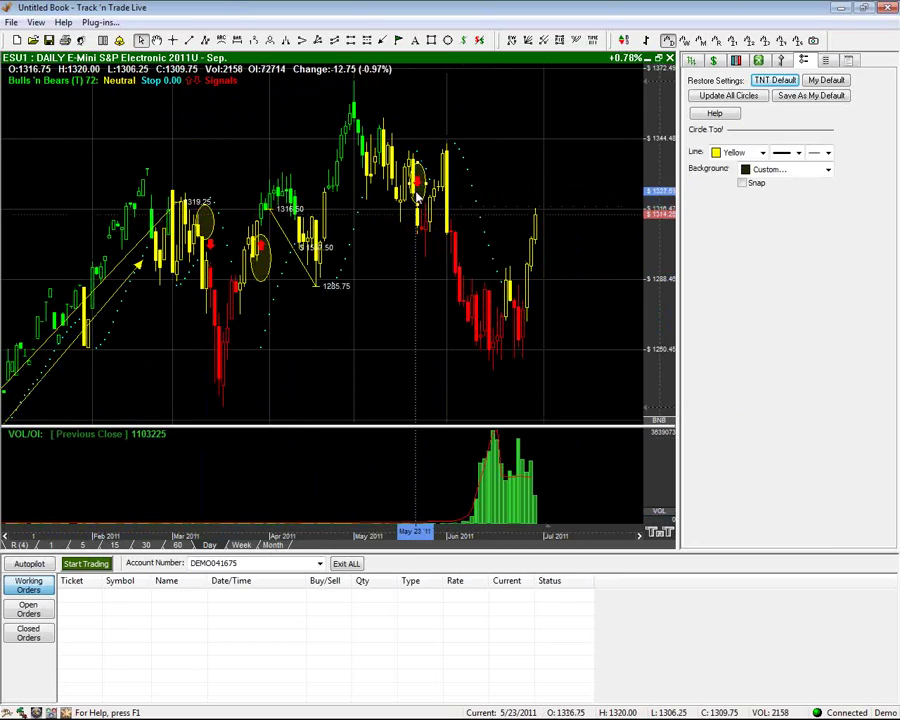
key(Delete)
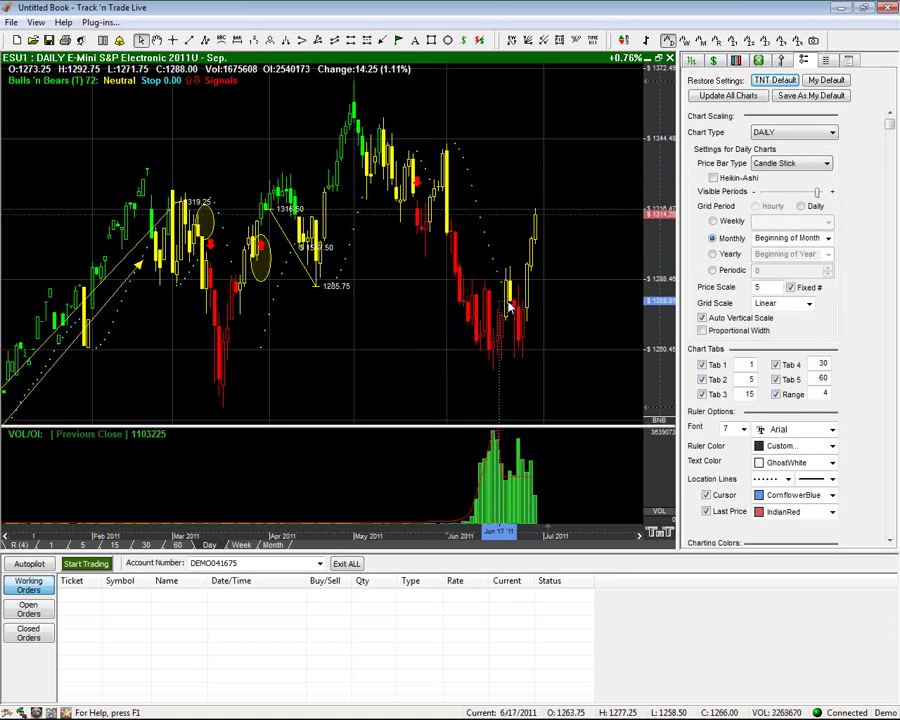
Step: Set the Bulls 'n Bears Blue Light to Both
click(258, 255)
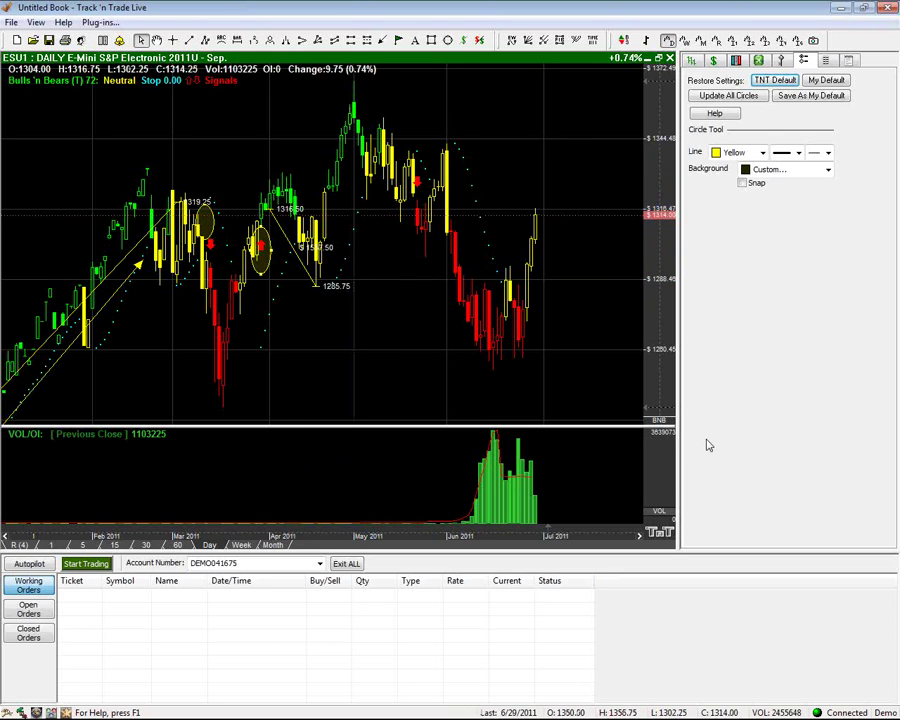
click(669, 422)
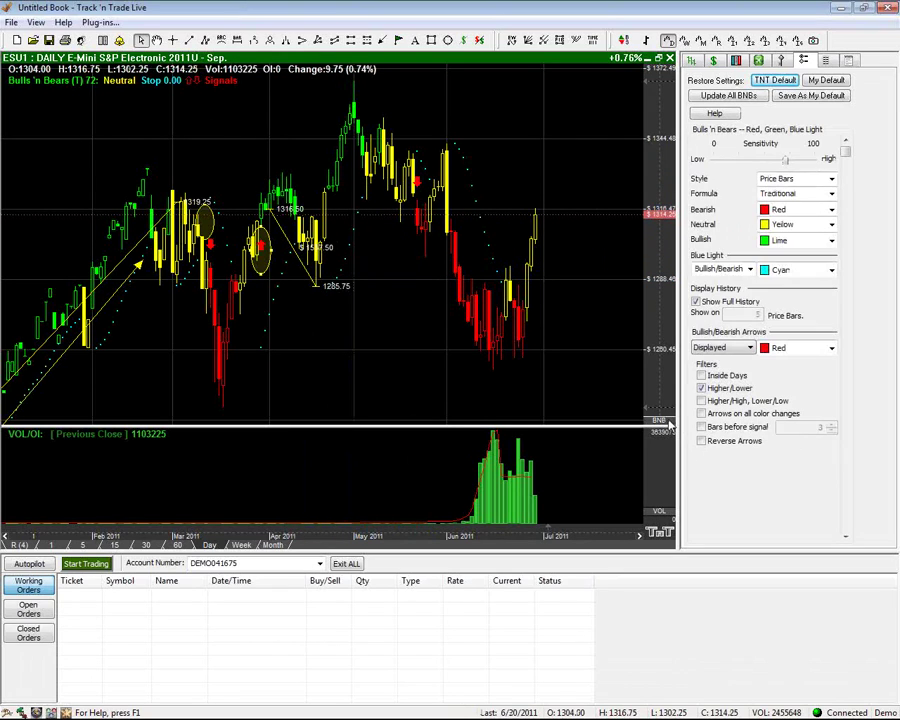
click(750, 270)
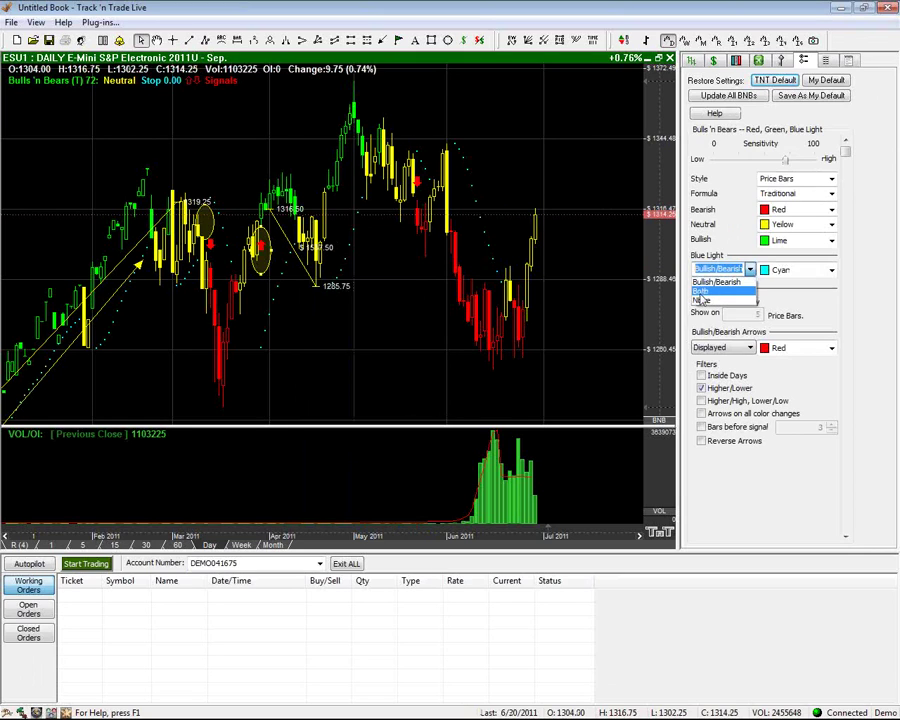
click(702, 291)
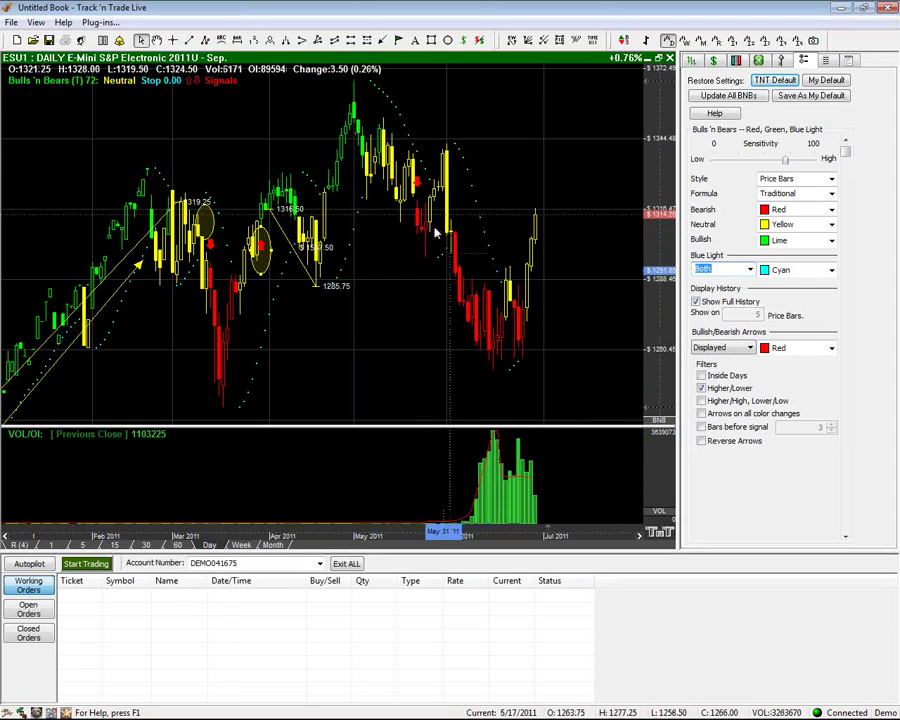
Step: Circle the late-May sell arrow and draw an arrow from the mid-May low to the large early-June bar
click(448, 40)
drag(405, 171, 428, 192)
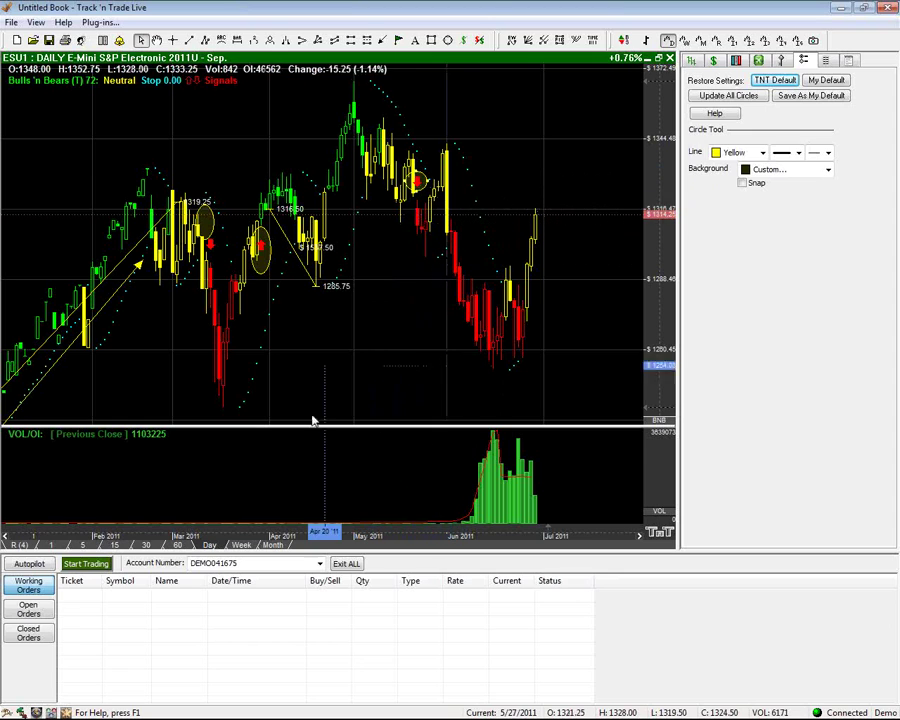
drag(295, 529, 225, 529)
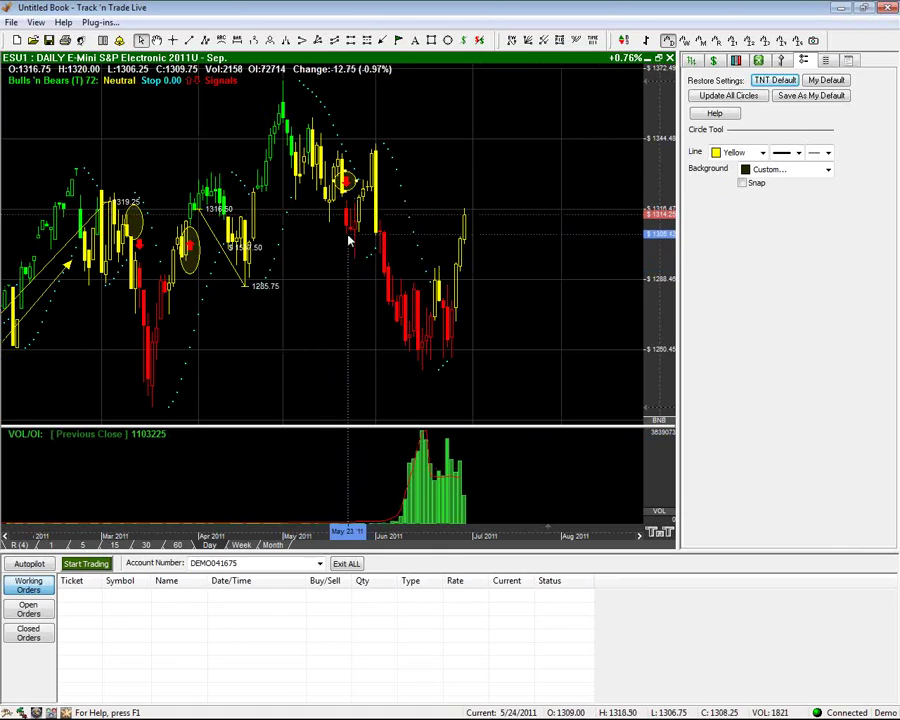
click(384, 41)
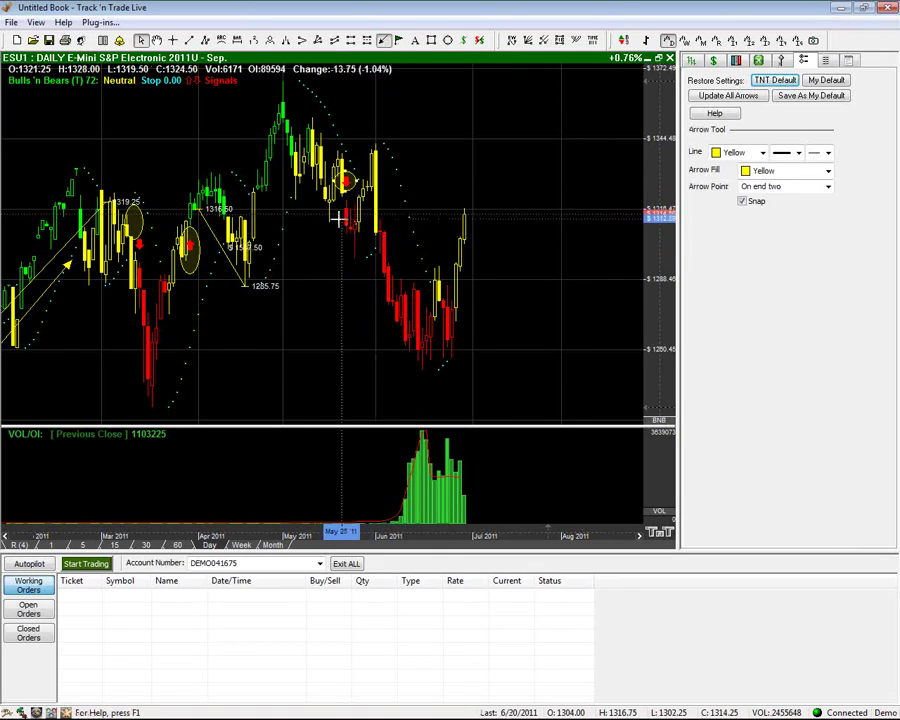
drag(325, 222, 372, 230)
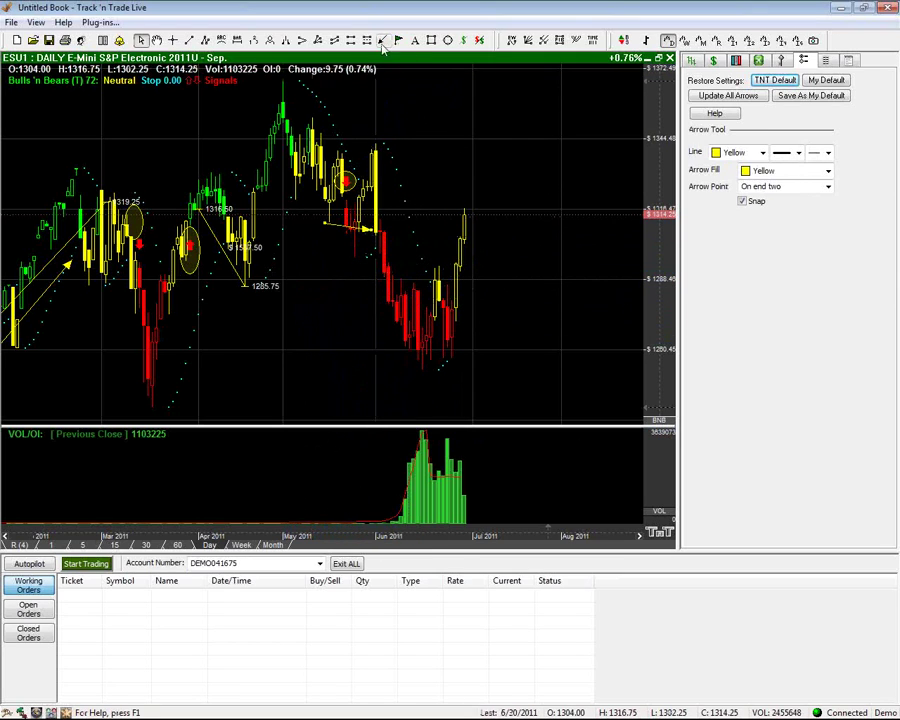
Step: Mark the Blue Light level with a crosshair at about 1301.38 on 06/02/11, and remove the crosshair after checking it
click(6, 537)
click(5, 537)
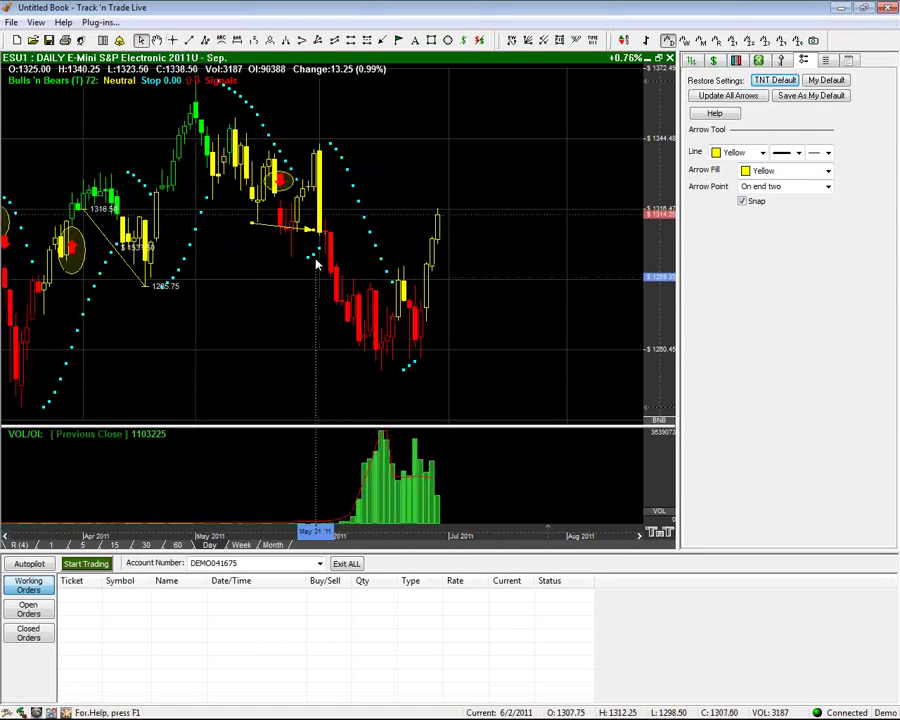
click(173, 40)
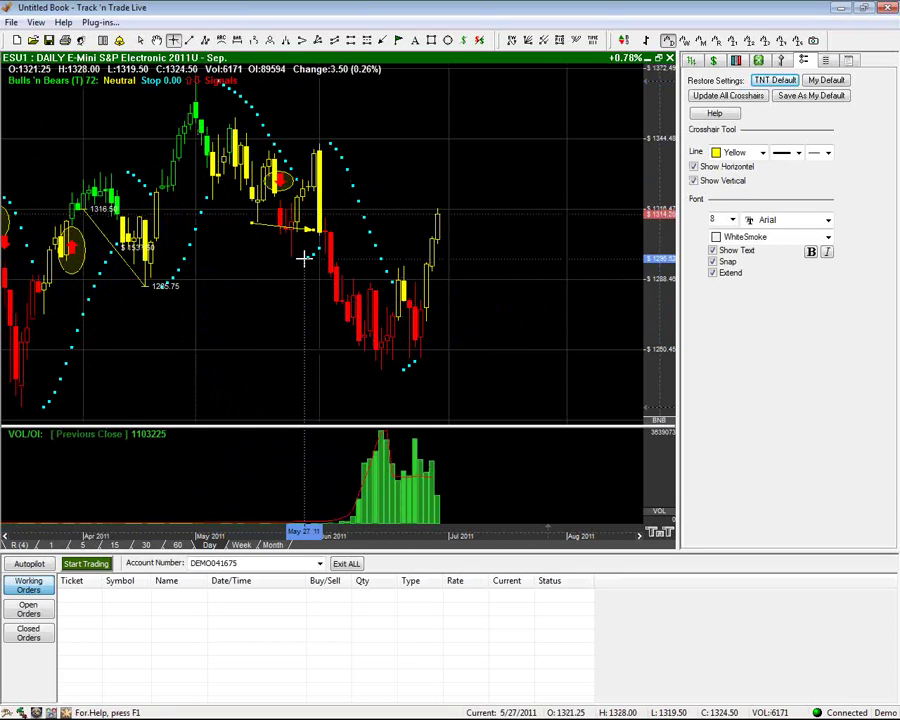
click(308, 269)
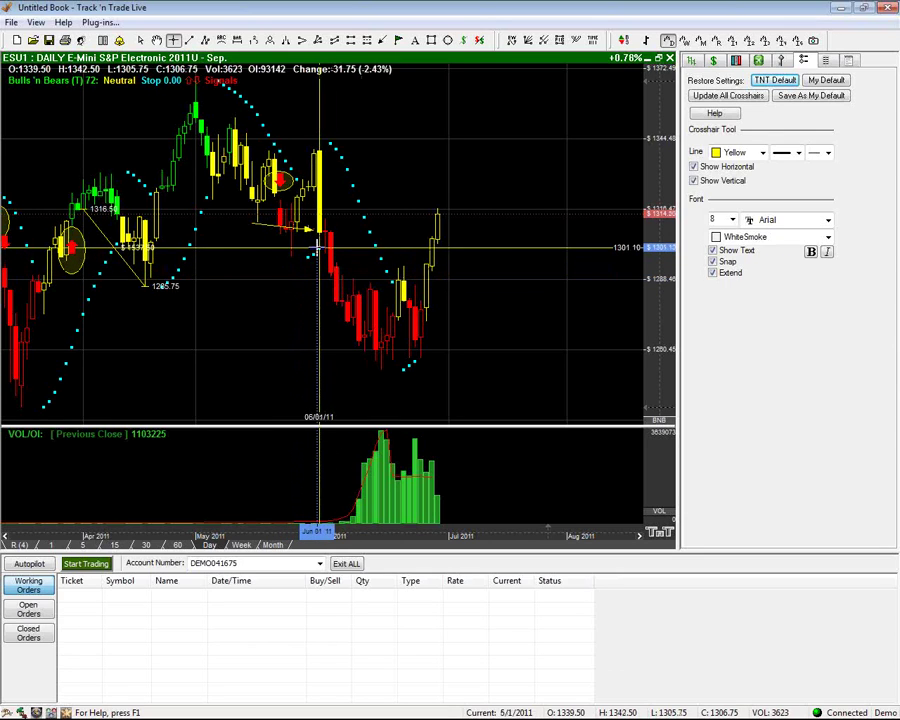
click(317, 247)
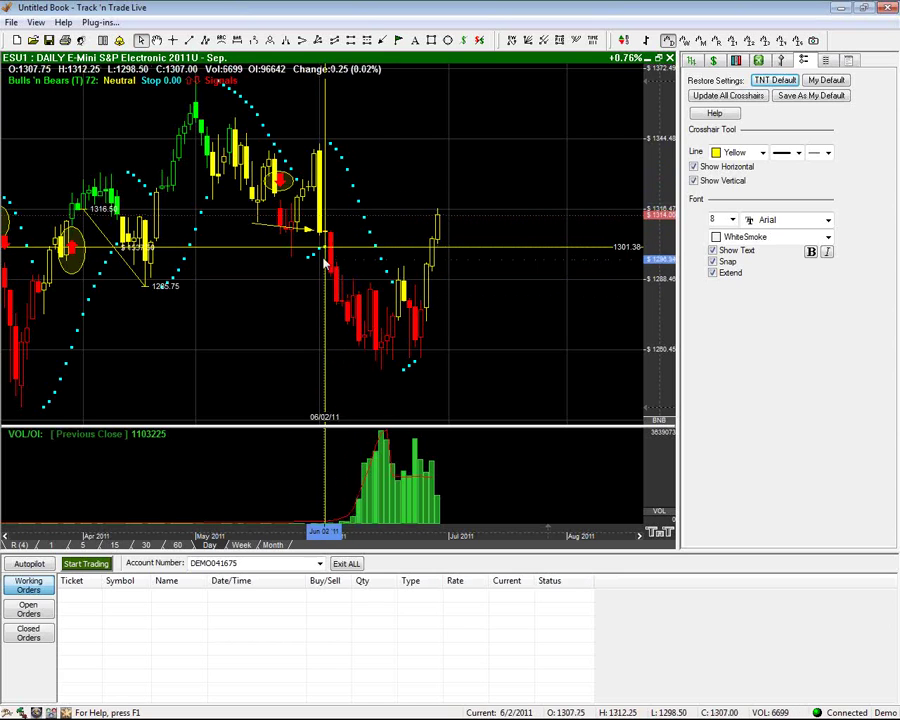
click(383, 274)
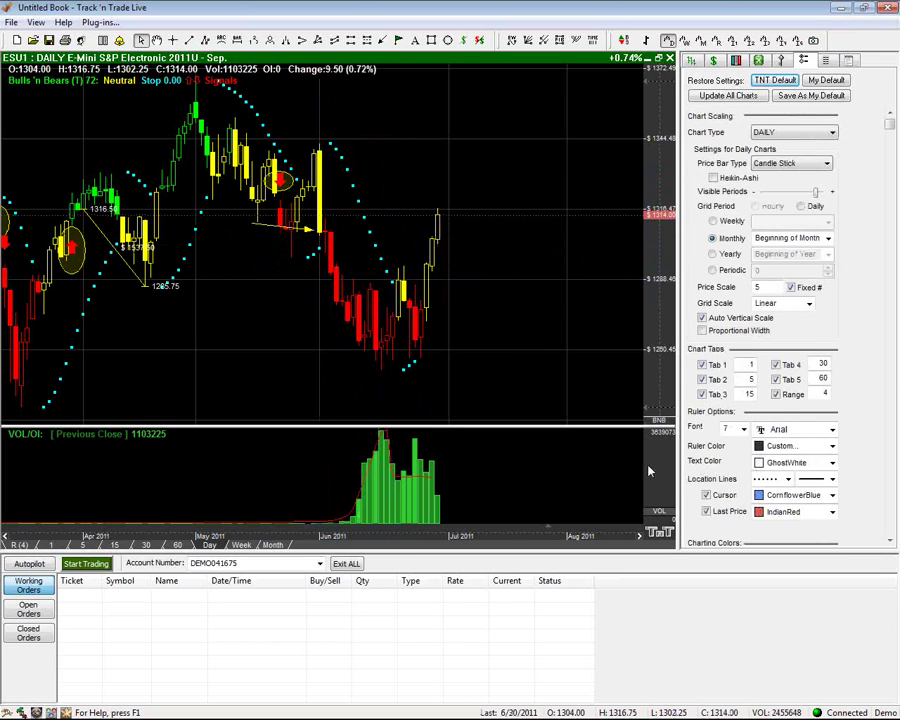
Step: Delete the April Dollar Calculator line, the circle around the late-March buy arrow and the arrow drawn below the May bars
click(662, 421)
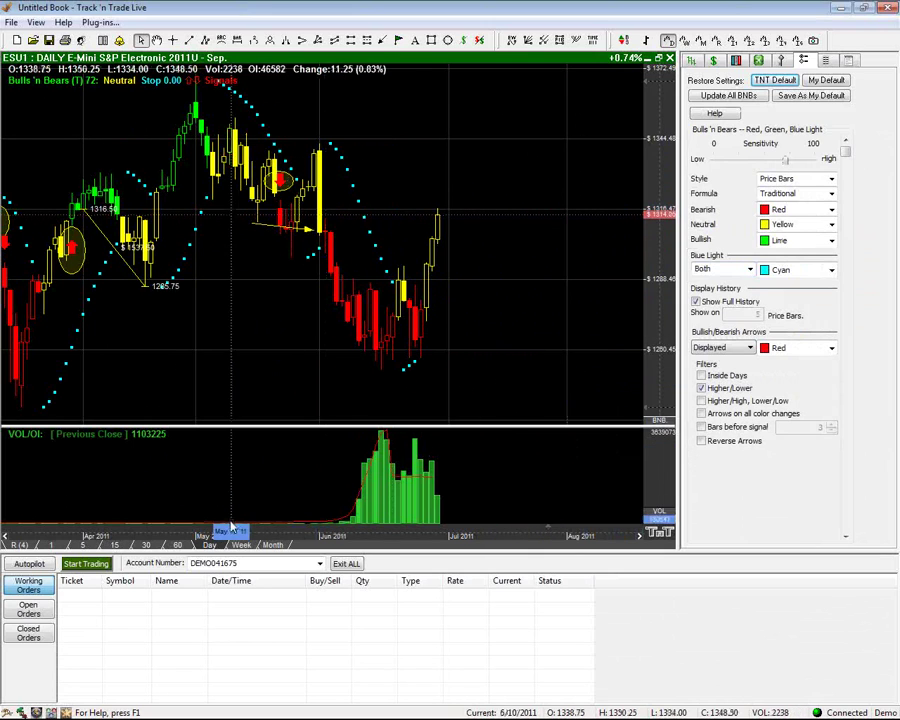
drag(218, 530, 342, 531)
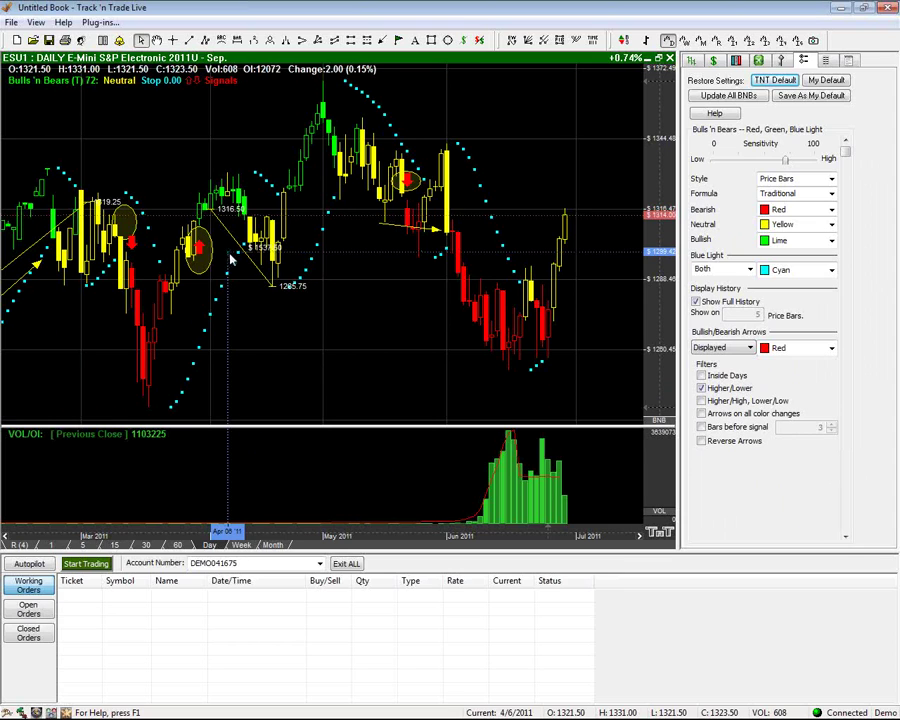
click(638, 538)
click(638, 538)
right_click(348, 328)
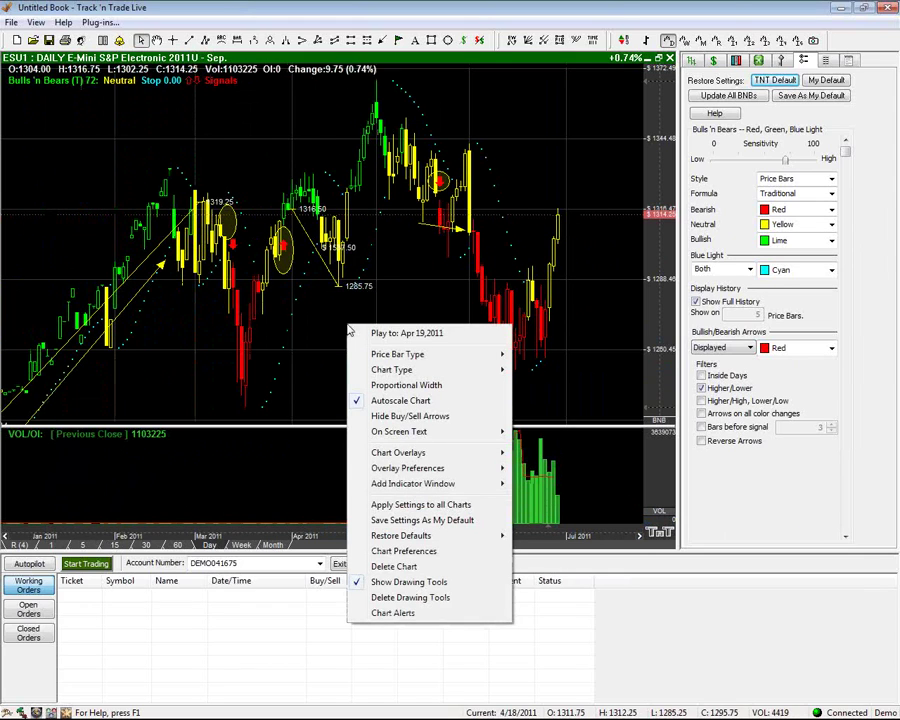
click(339, 287)
key(Delete)
click(291, 257)
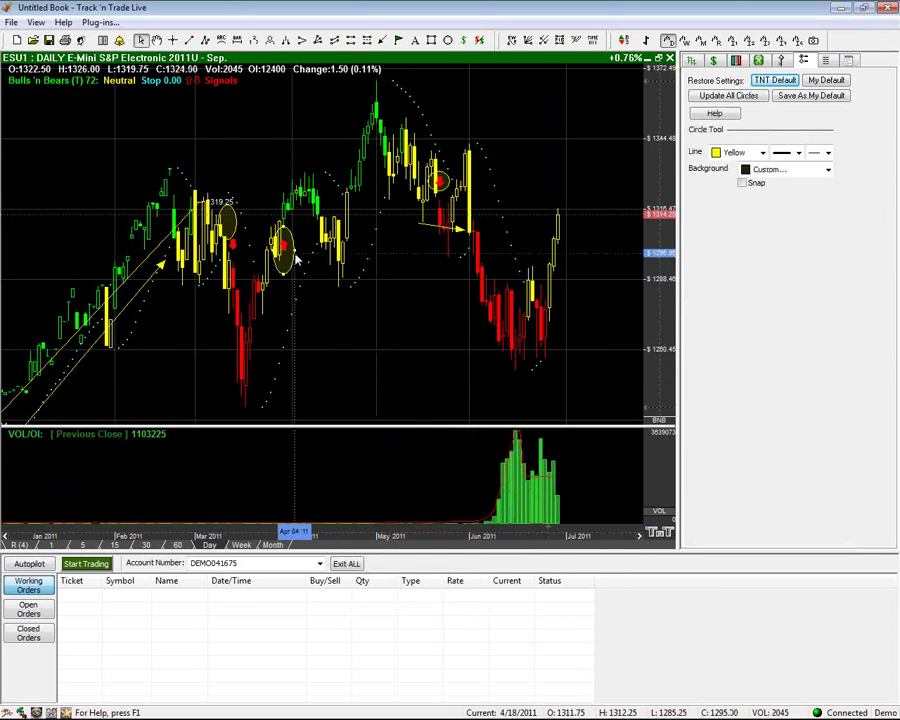
key(Delete)
click(451, 229)
key(Delete)
Step: Delete the current chart and reopen the E-Mini S&P 2011U - SEP contract (ESU1) as a fresh daily chart
right_click(357, 256)
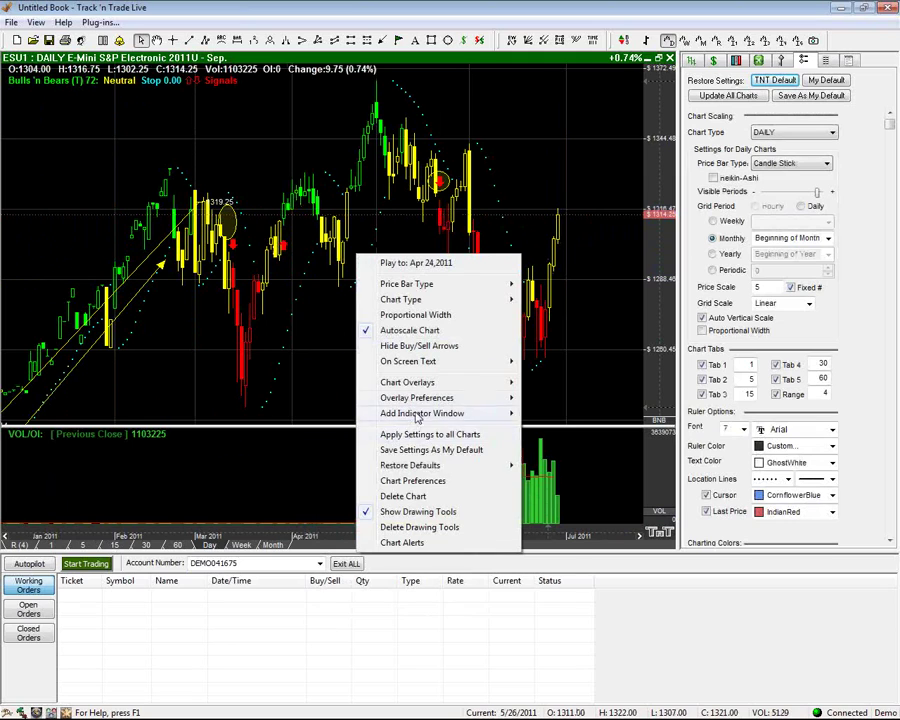
click(405, 496)
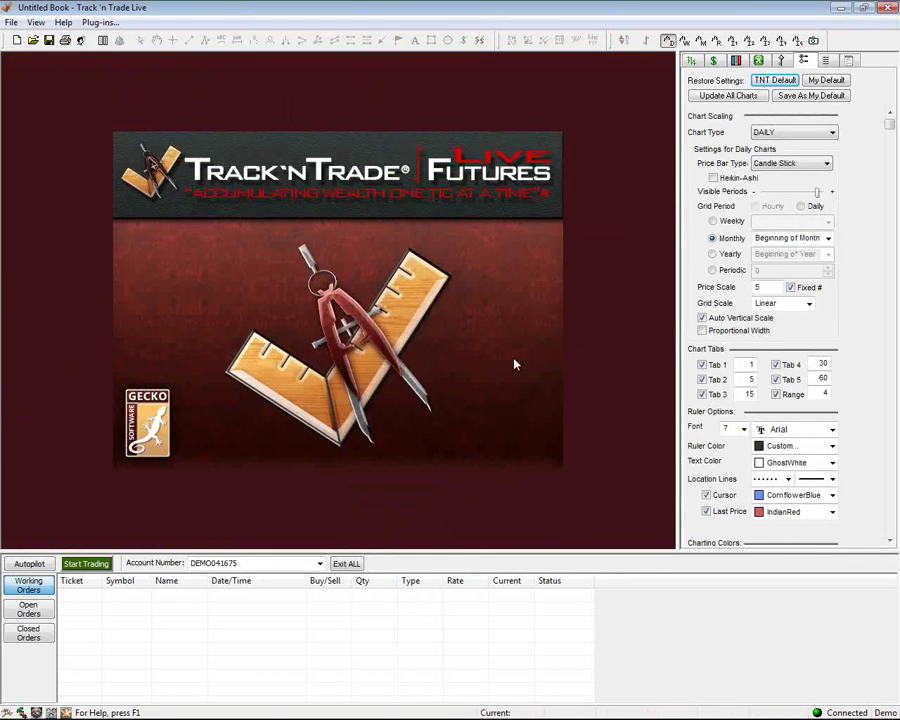
click(693, 61)
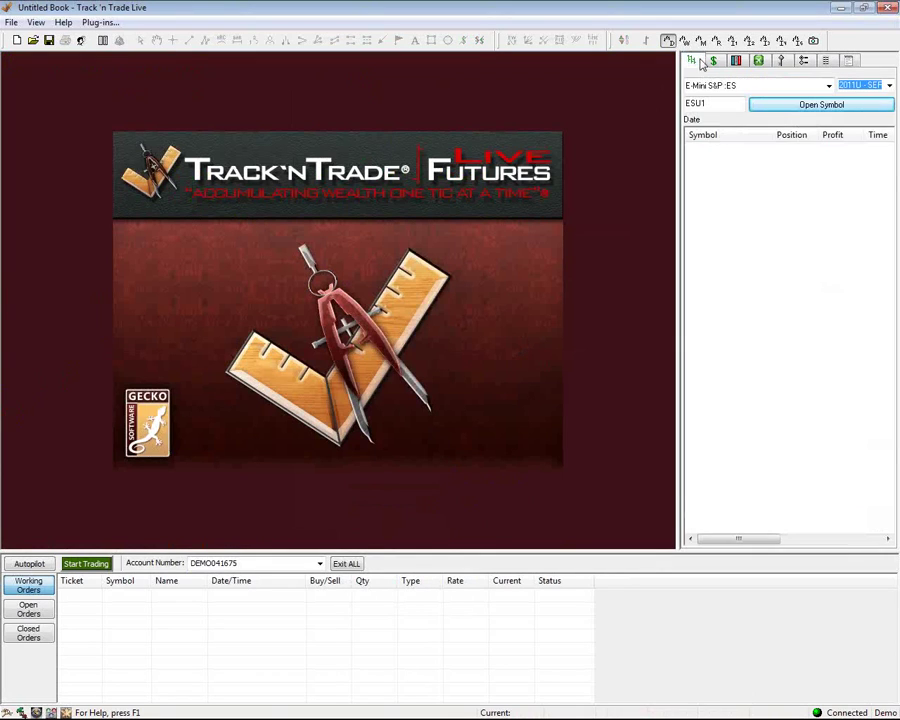
click(822, 106)
right_click(367, 268)
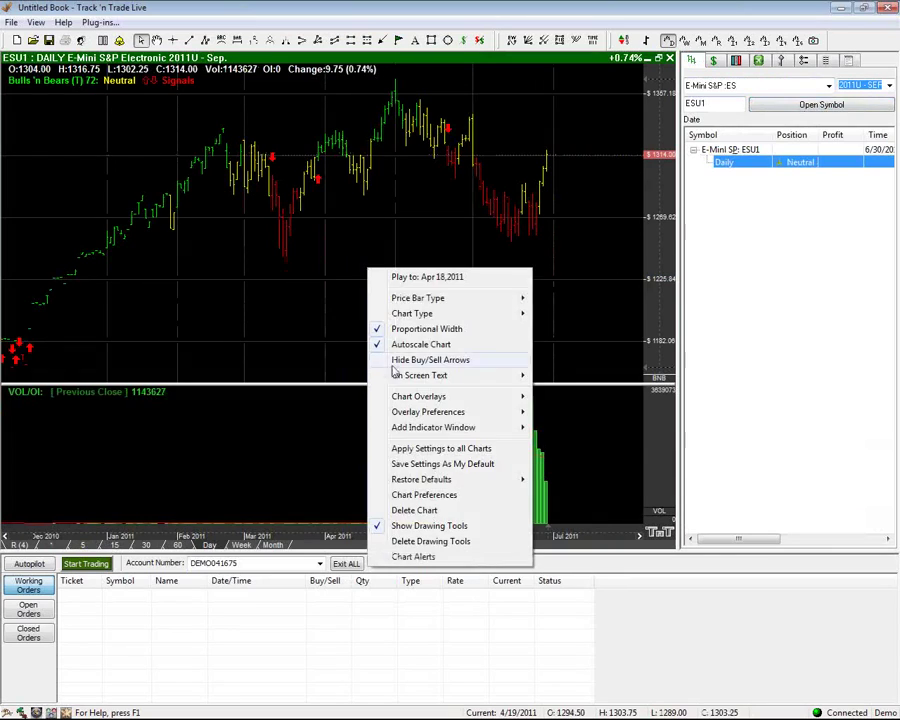
click(315, 301)
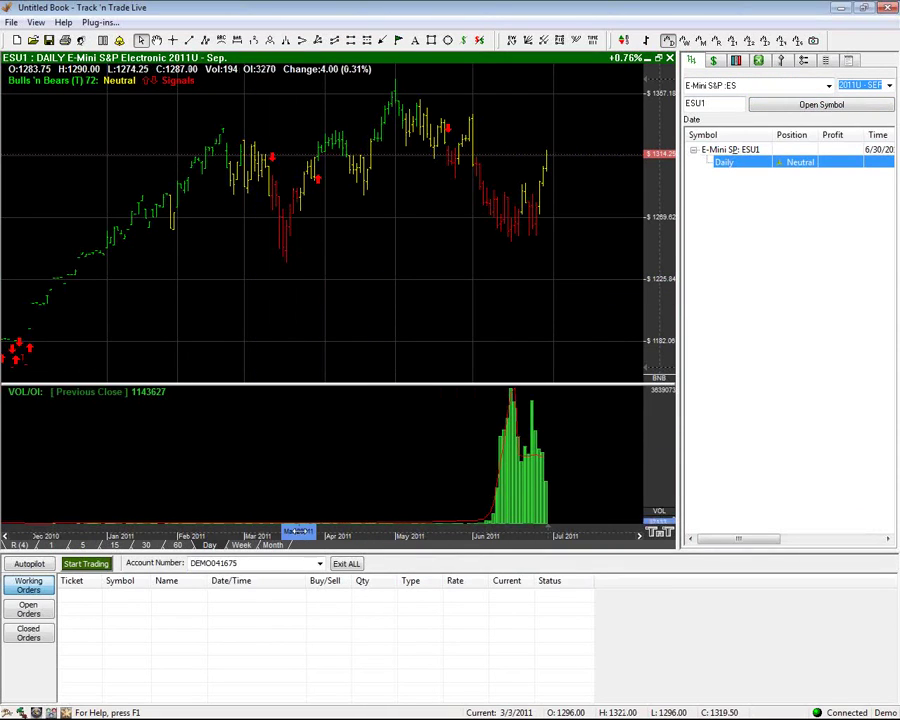
drag(297, 531, 283, 531)
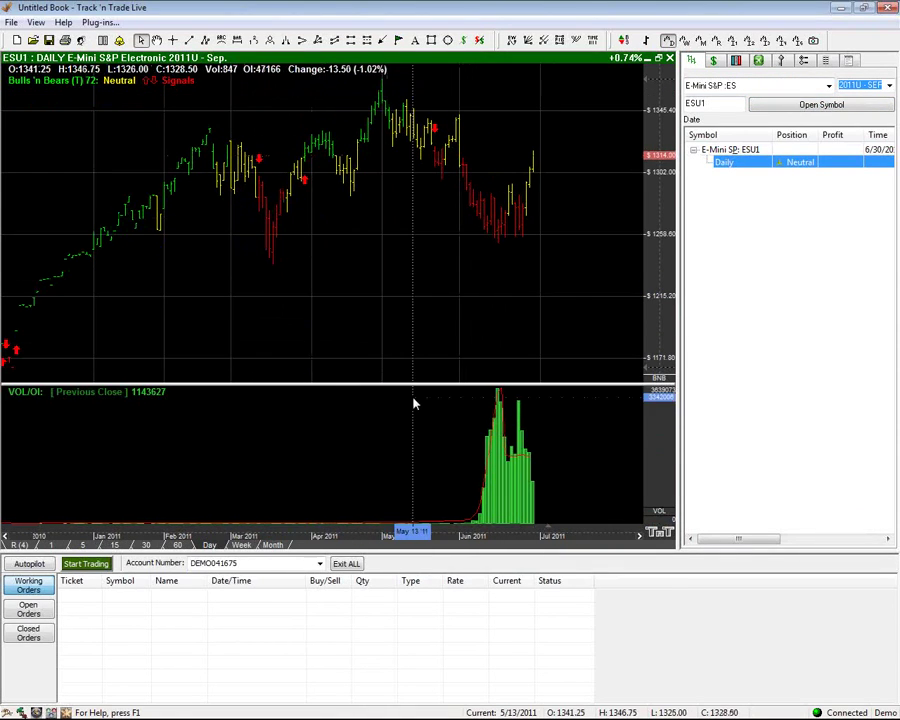
Step: Enable the Higher/Lower arrow filter and clear Inside Days in the Bulls 'n Bears settings of the reopened chart
click(663, 379)
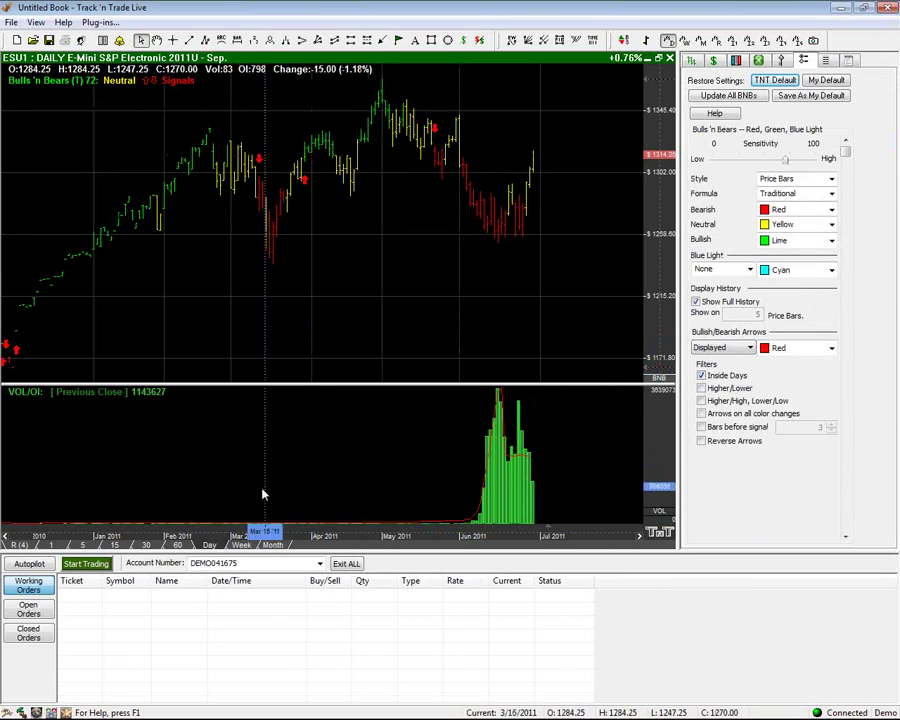
drag(231, 524, 273, 524)
click(701, 388)
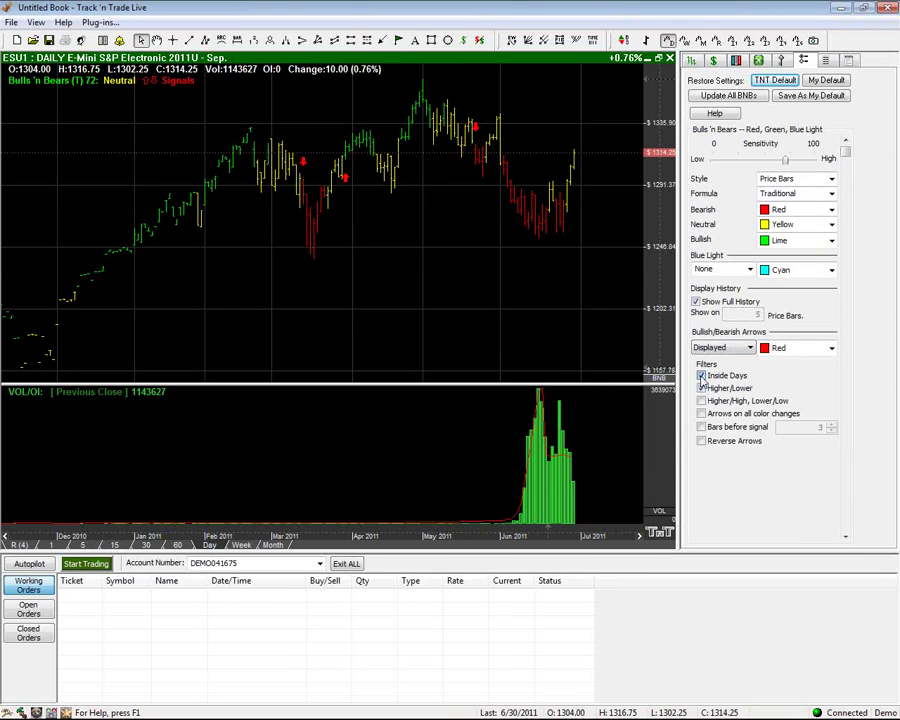
click(701, 376)
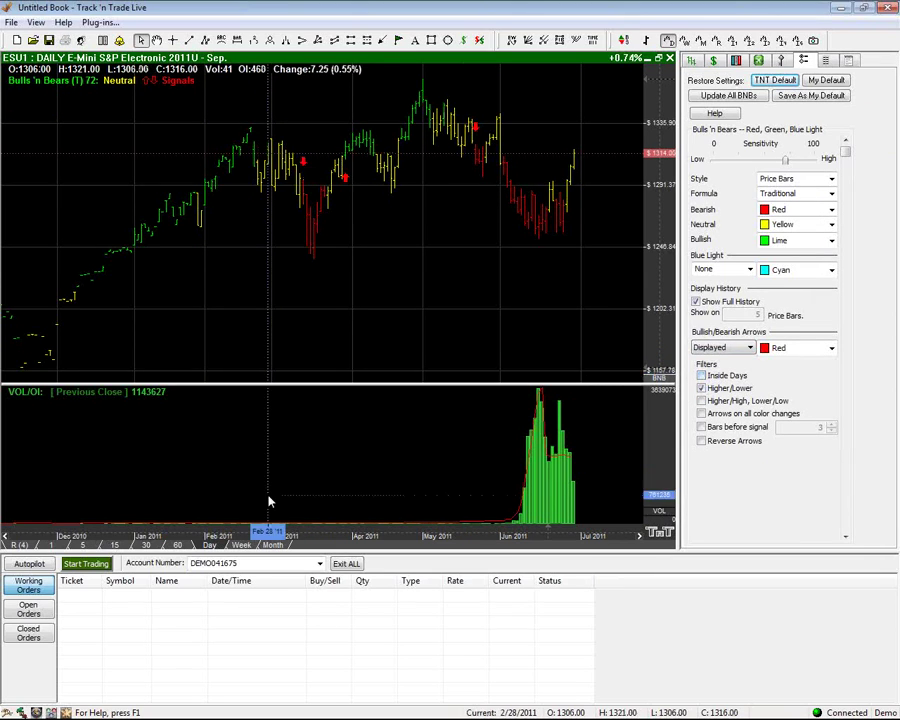
drag(275, 530, 252, 530)
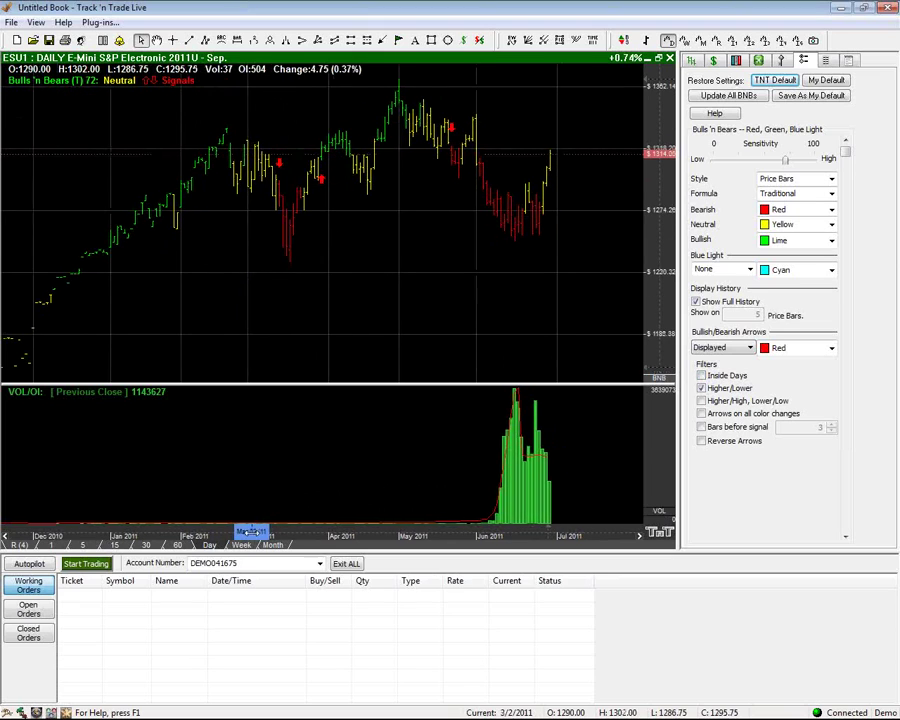
Step: Add the Advantage Lines overlay to the daily E-Mini S&P chart and enlarge the price area by shrinking the volume area
right_click(240, 298)
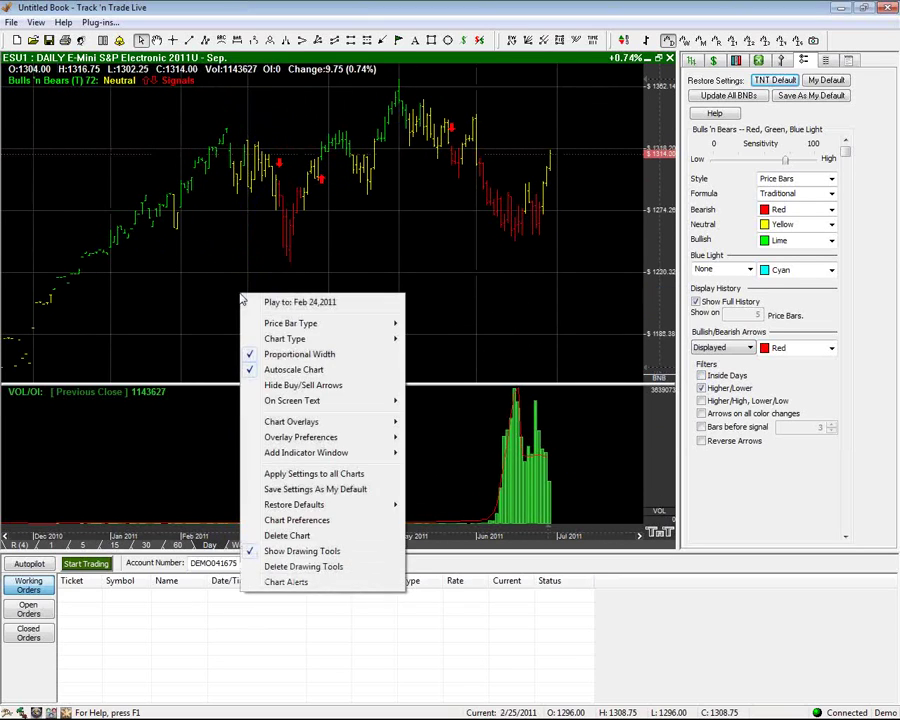
mouse_move(291, 427)
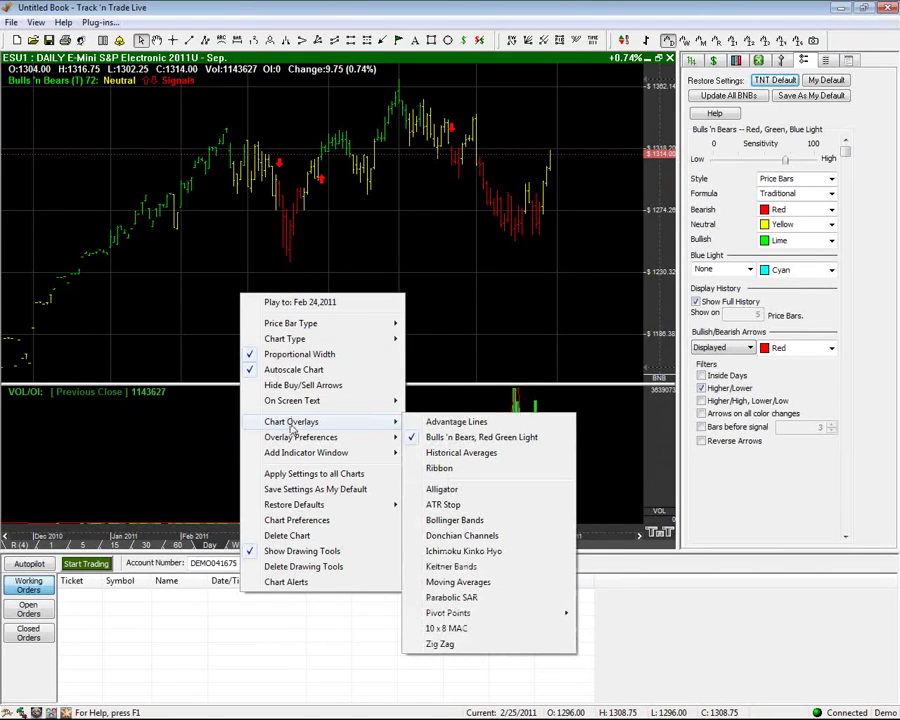
click(446, 424)
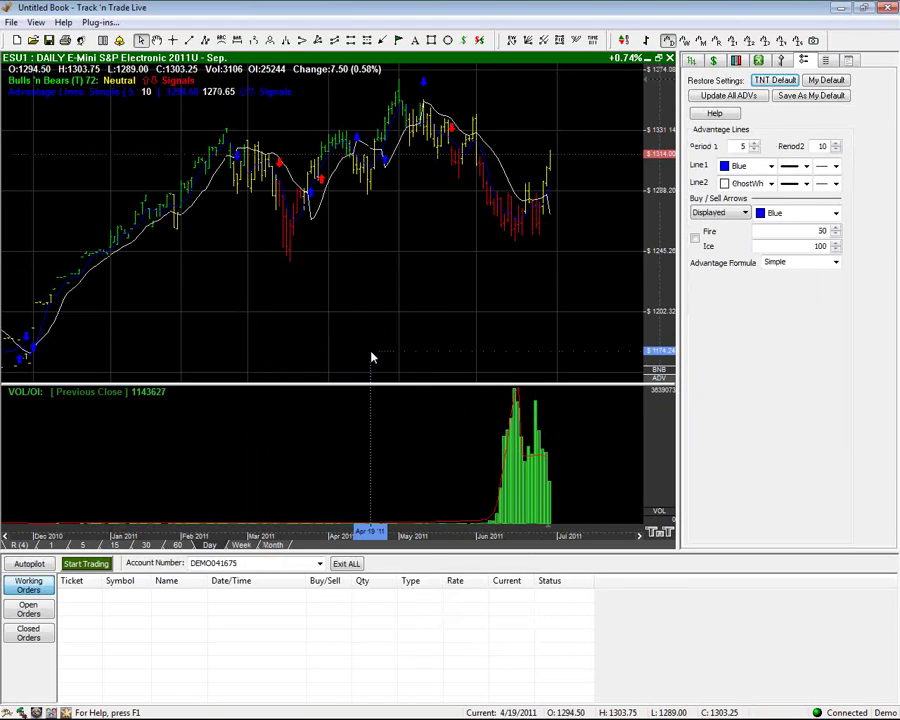
click(5, 537)
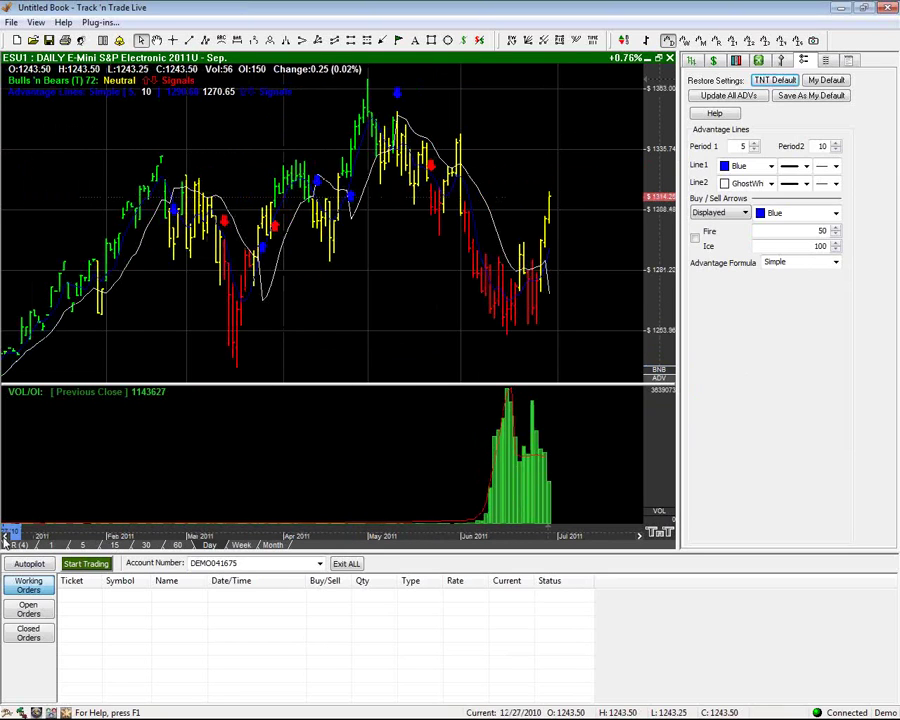
click(6, 537)
drag(340, 384, 336, 455)
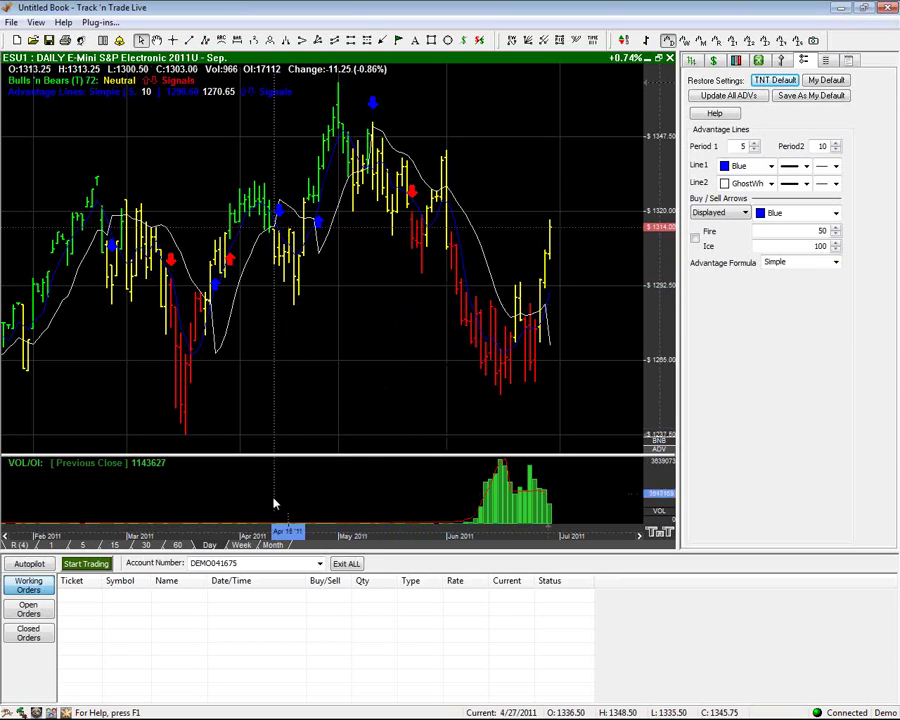
drag(267, 527, 291, 528)
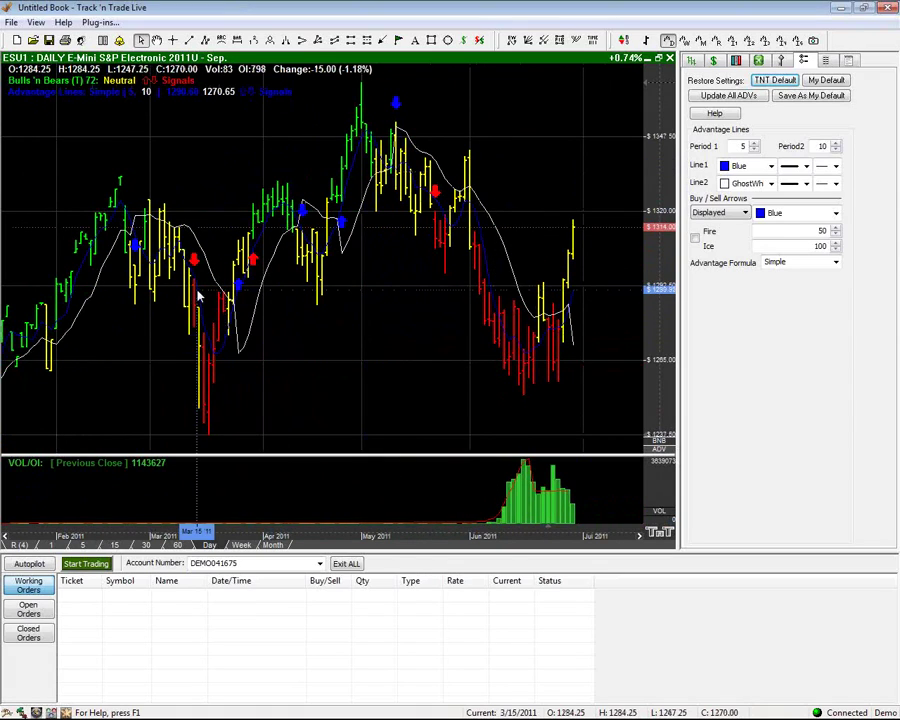
Step: Set Period 1 of the Advantage Lines to 7
click(756, 146)
click(756, 146)
click(756, 146)
click(756, 146)
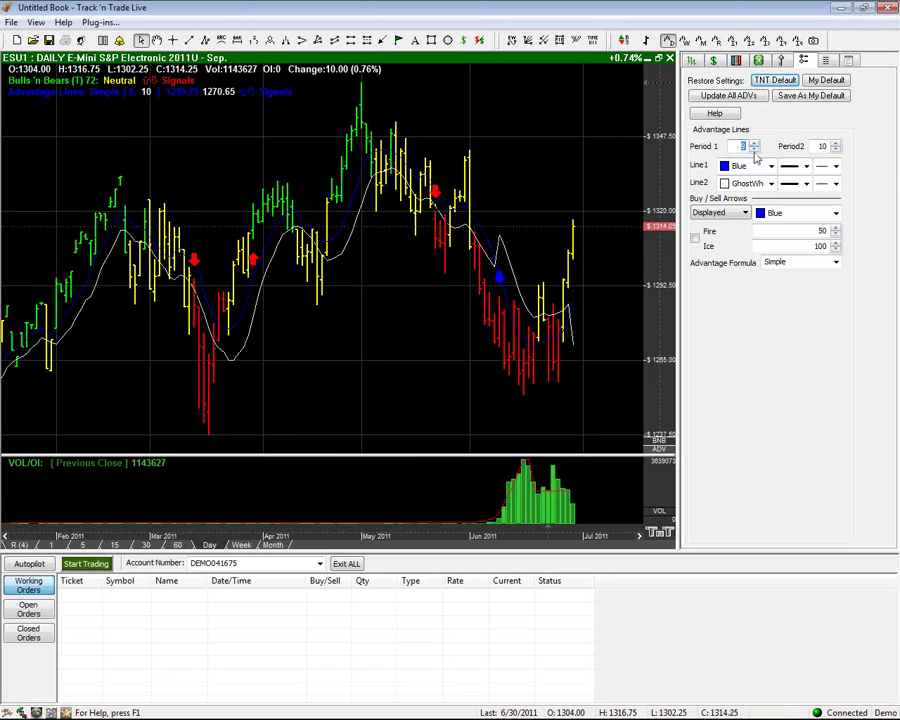
click(755, 149)
click(755, 149)
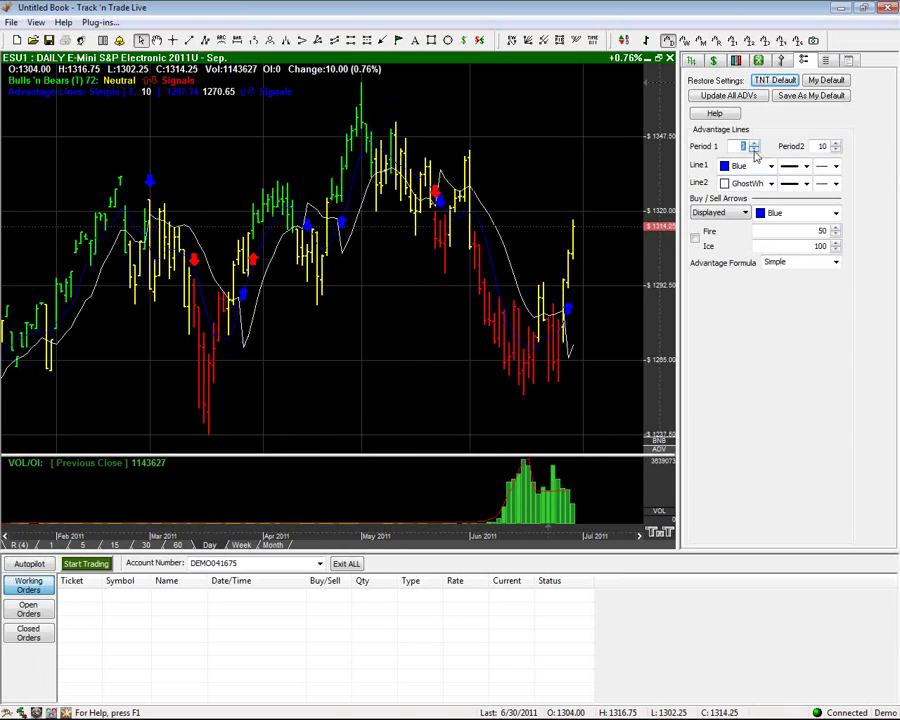
Step: Set Period 2 of the Advantage Lines to 16
click(838, 148)
click(838, 148)
click(838, 148)
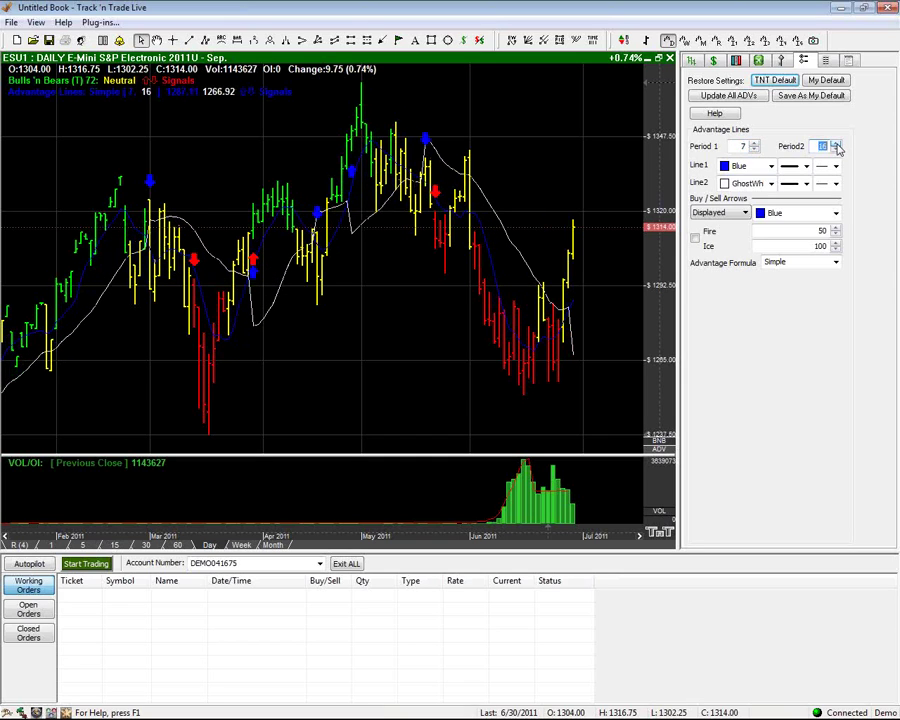
click(838, 148)
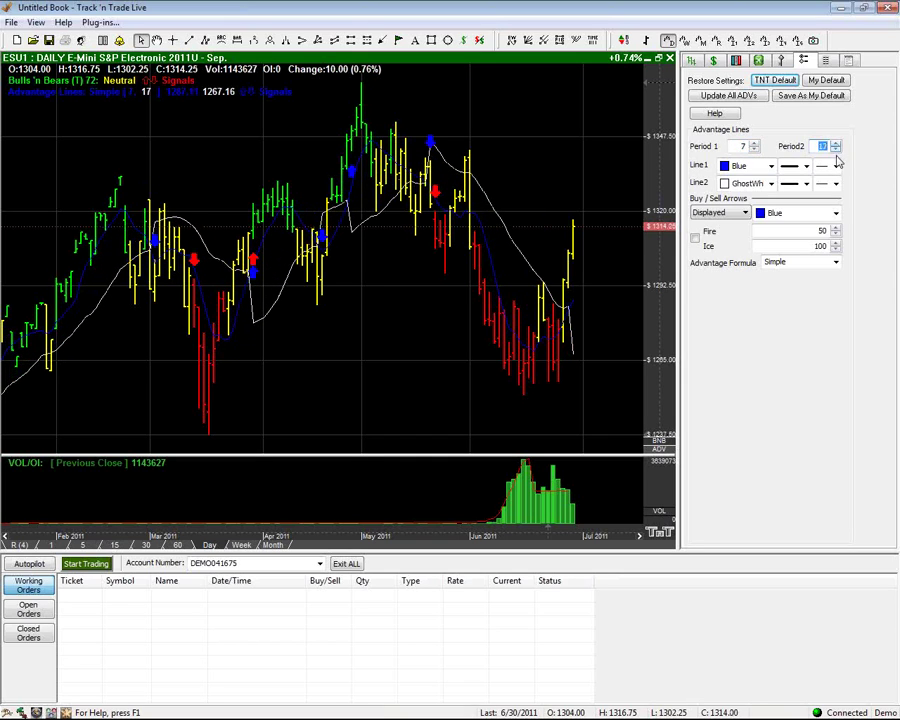
click(836, 151)
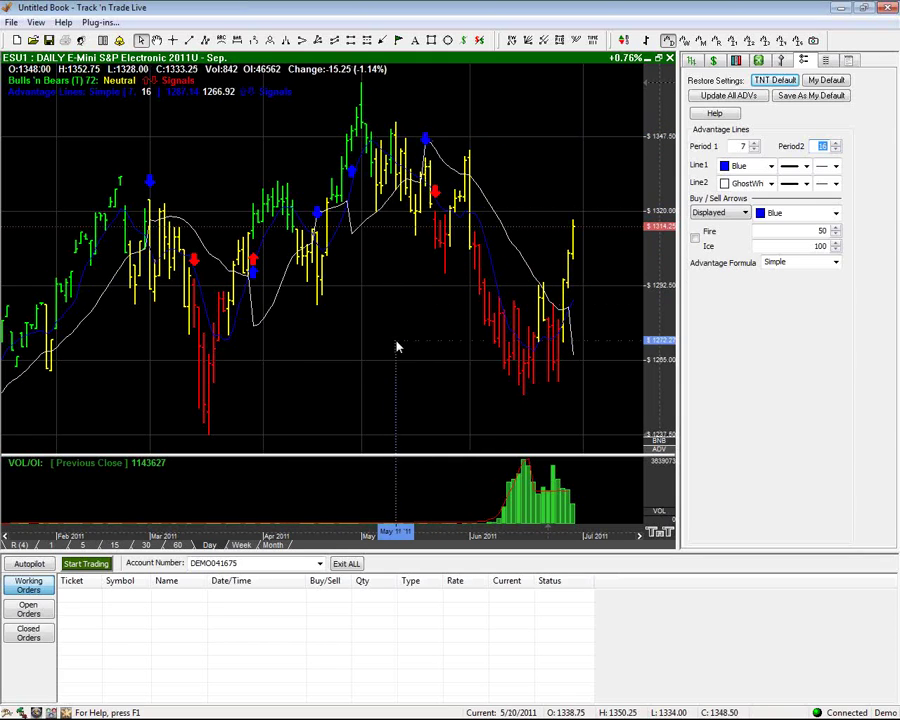
Step: Switch the E-Mini S&P chart to the 60-minute time frame
mouse_move(112, 495)
mouse_down()
mouse_move(488, 489)
mouse_move(350, 501)
mouse_move(193, 485)
mouse_move(172, 497)
mouse_move(126, 497)
mouse_up()
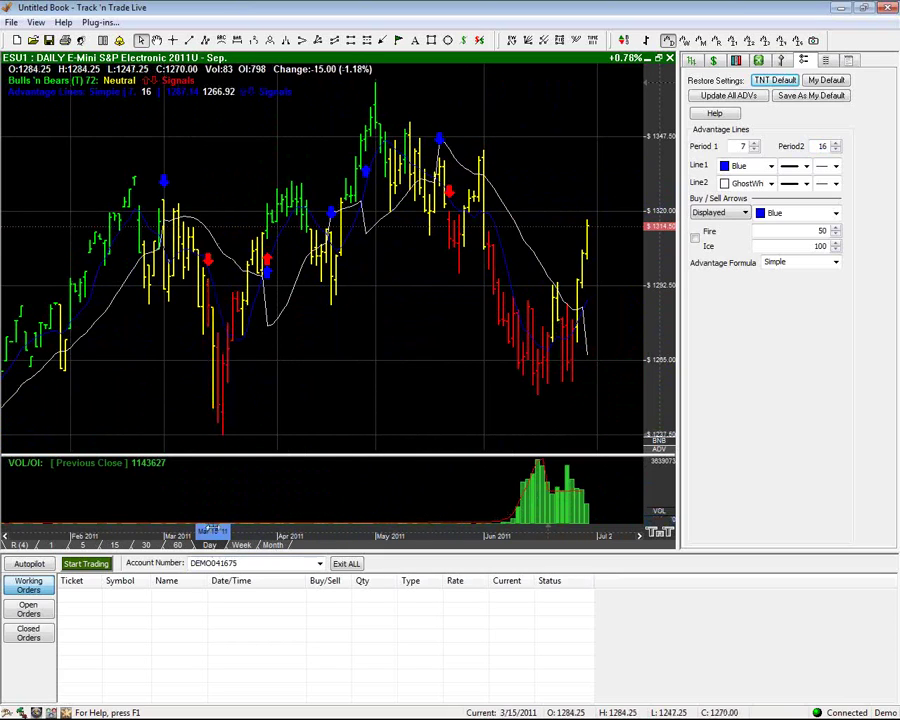
drag(214, 527, 229, 527)
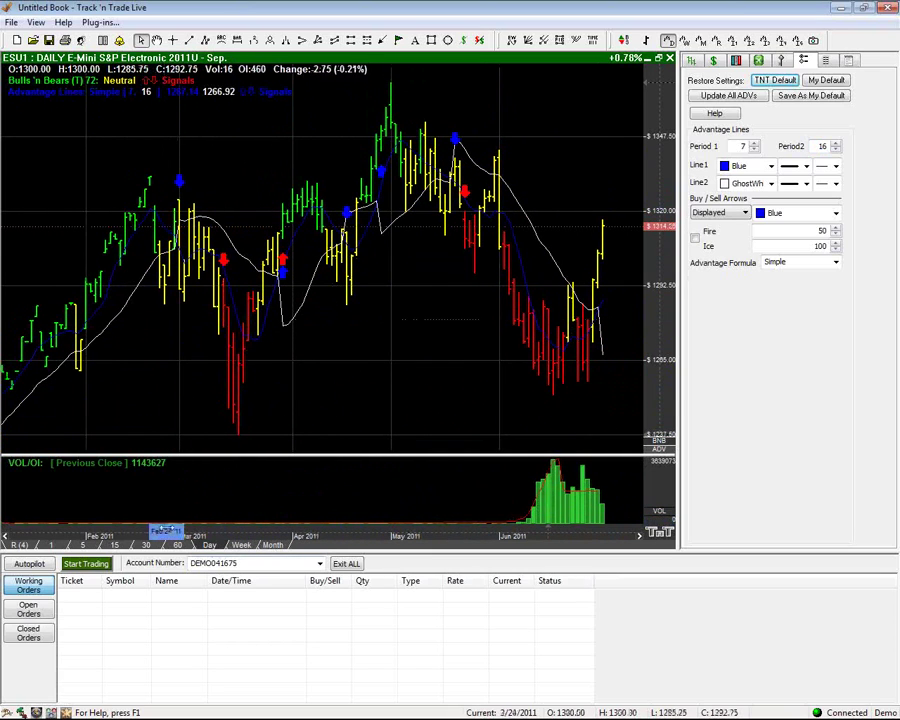
scroll(237, 530, up, 5)
scroll(237, 530, up, 2)
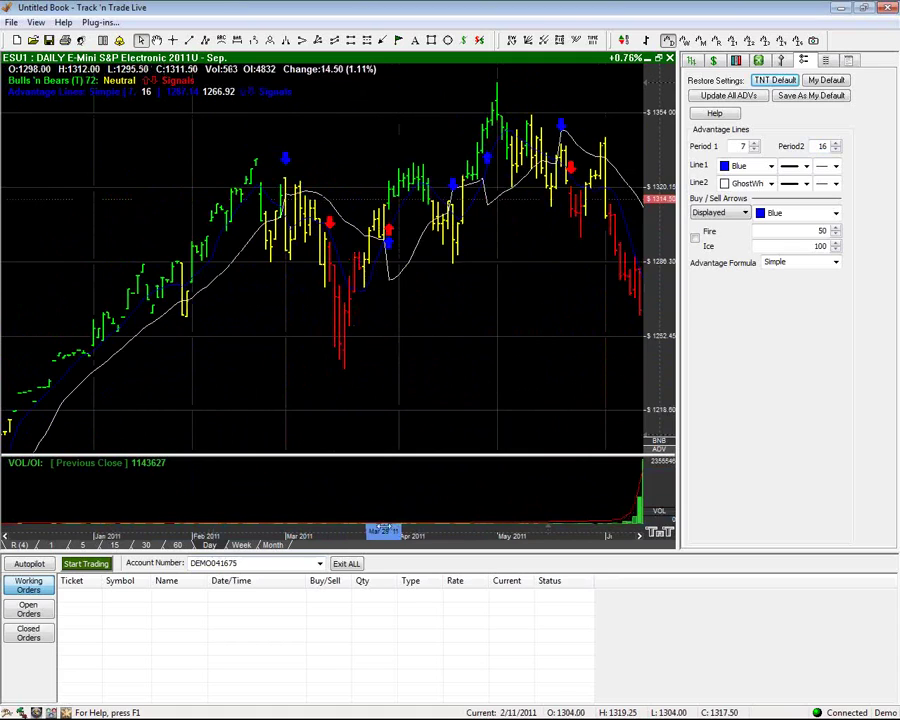
scroll(378, 530, down, 7)
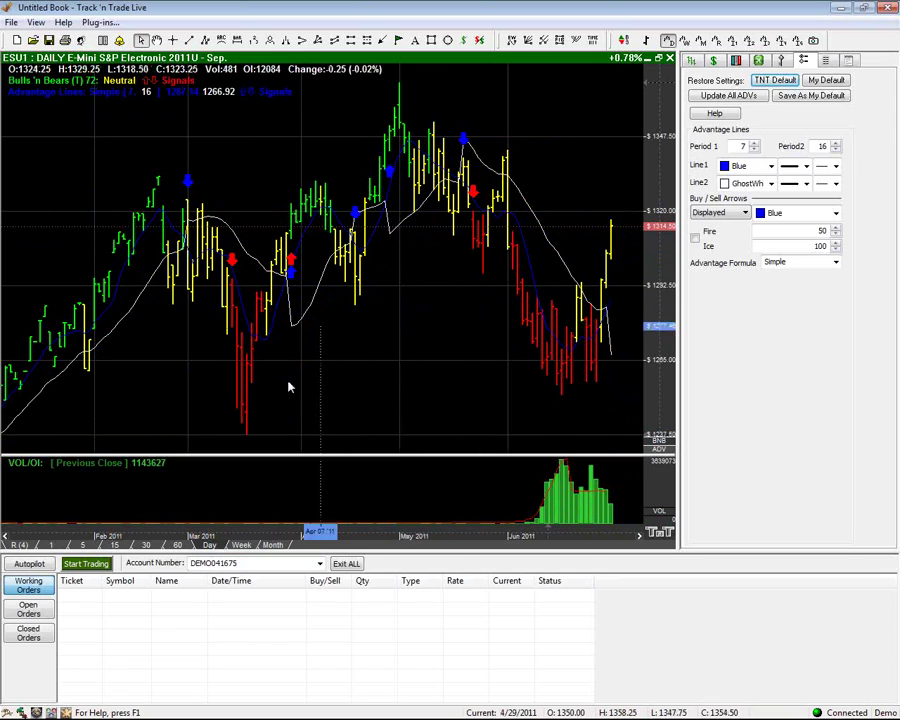
click(178, 544)
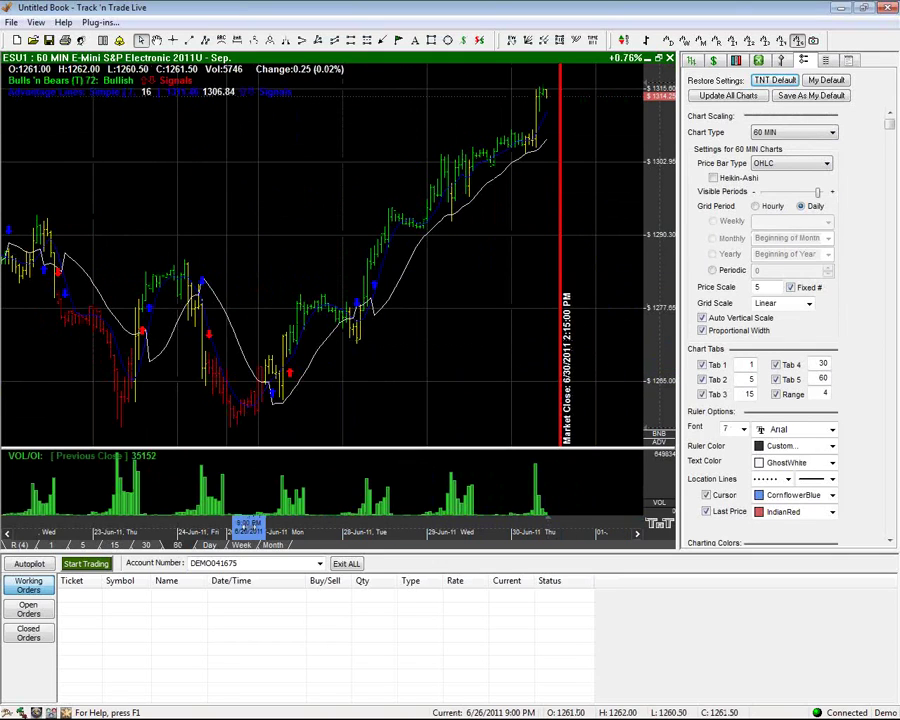
Step: Change the 60-minute chart's price bars to candlesticks and enlarge the chart area against the settings and orders areas
drag(248, 255, 295, 253)
right_click(295, 253)
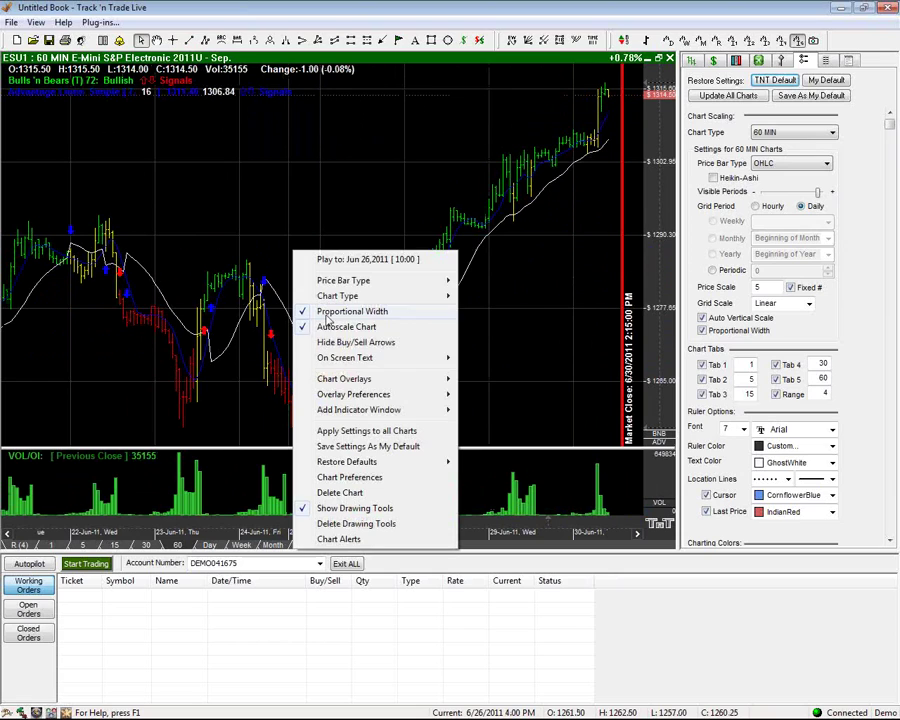
mouse_move(430, 281)
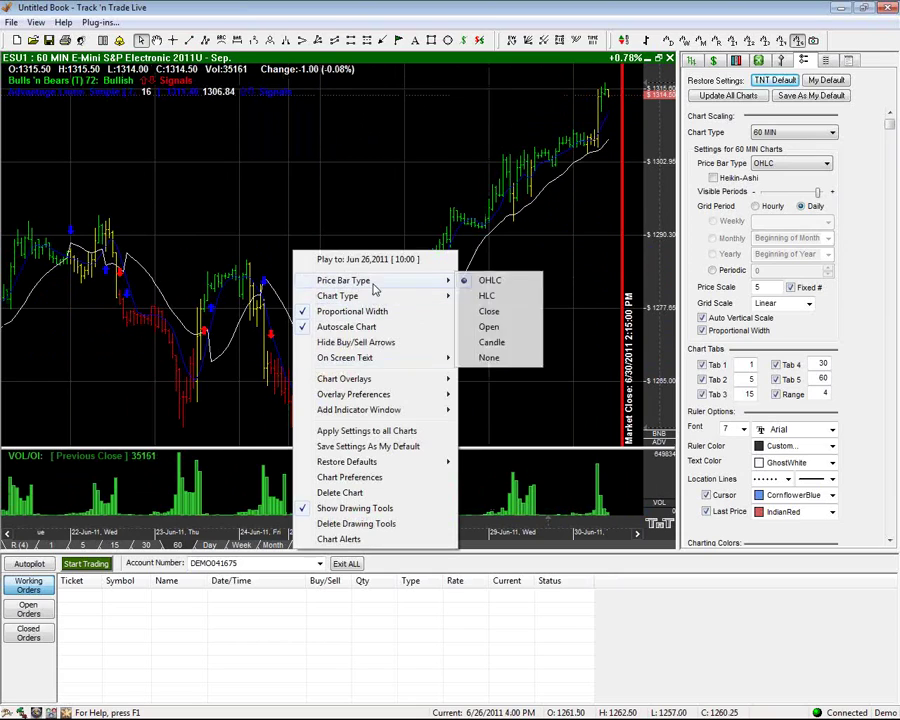
click(484, 343)
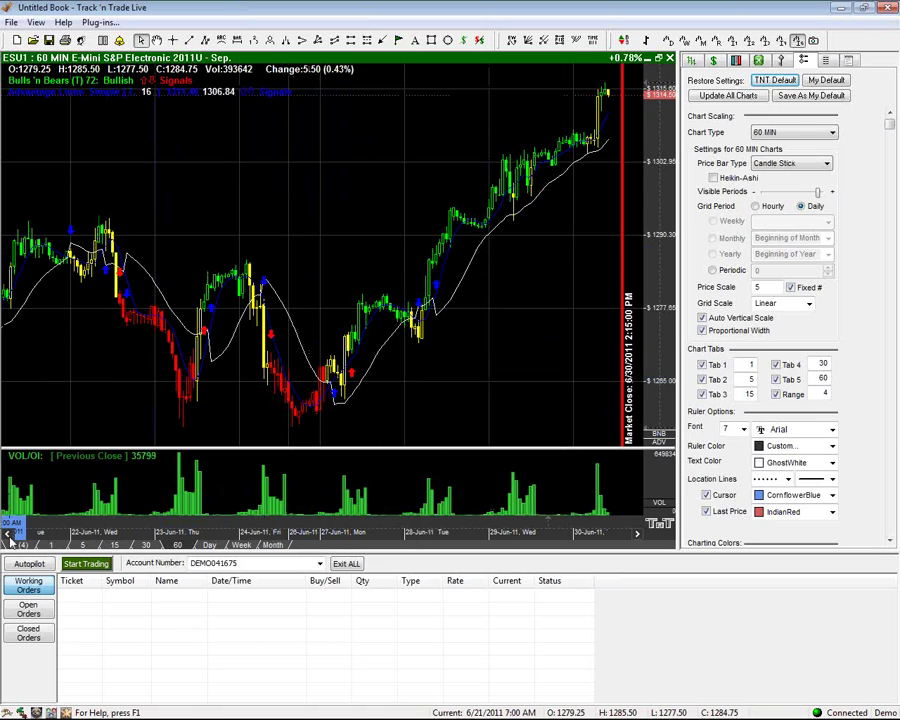
drag(678, 120, 700, 120)
drag(331, 552, 326, 580)
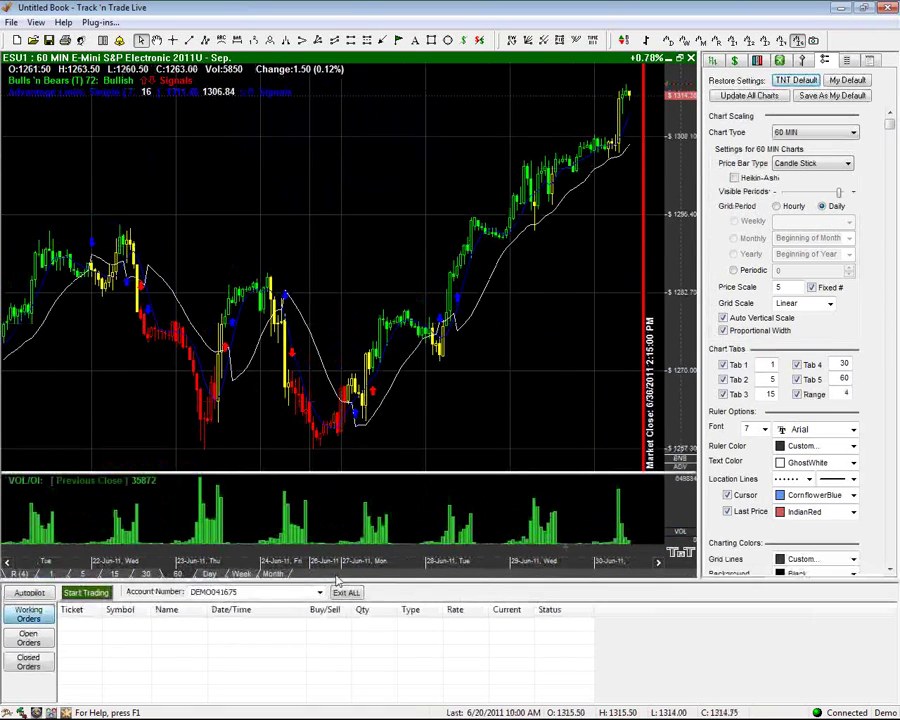